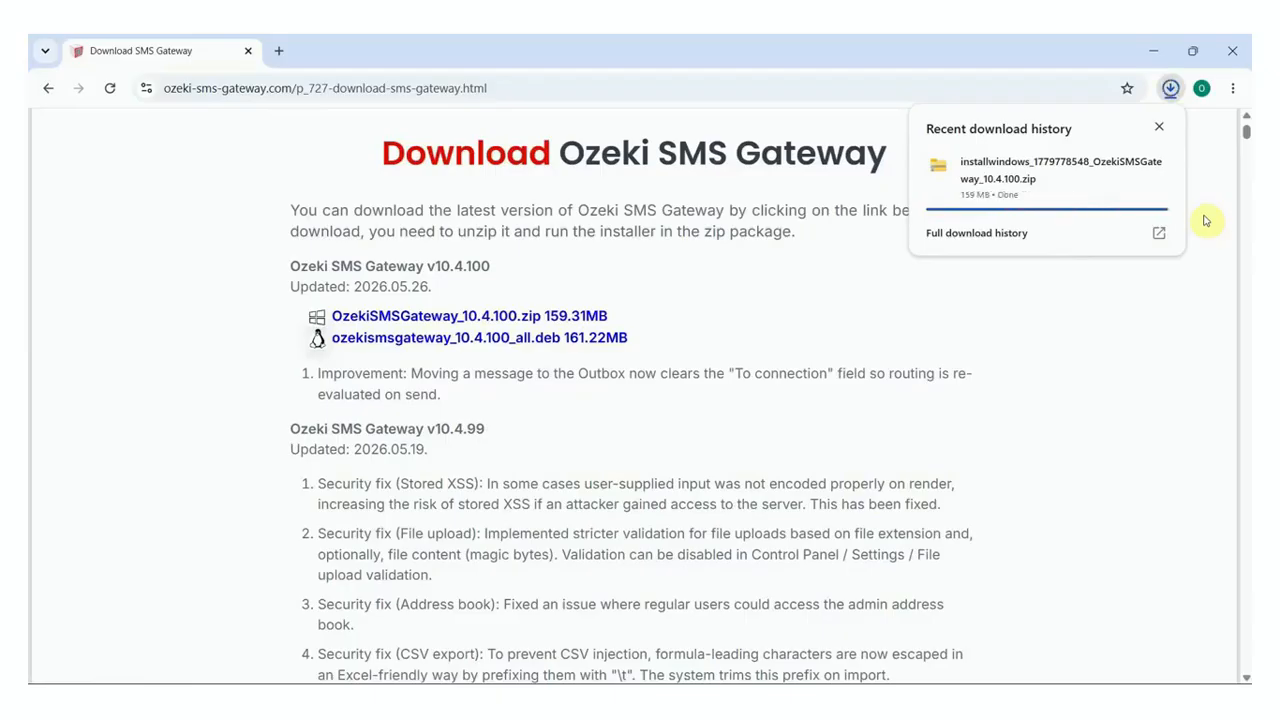
Extract the downloaded Ozeki SMS Gateway 10.4.100 zip into its suggested folder
left_click(1153, 51)
left_click(584, 270)
right_click(578, 268)
left_click(659, 333)
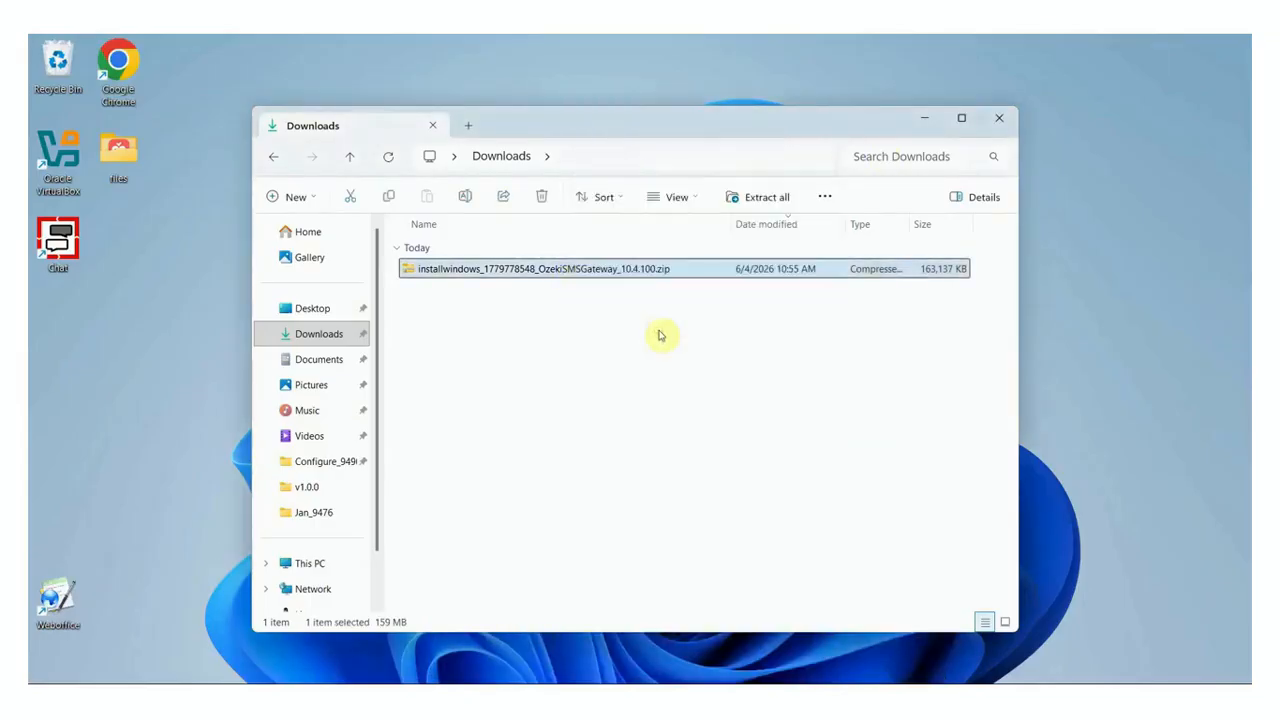
left_click(808, 546)
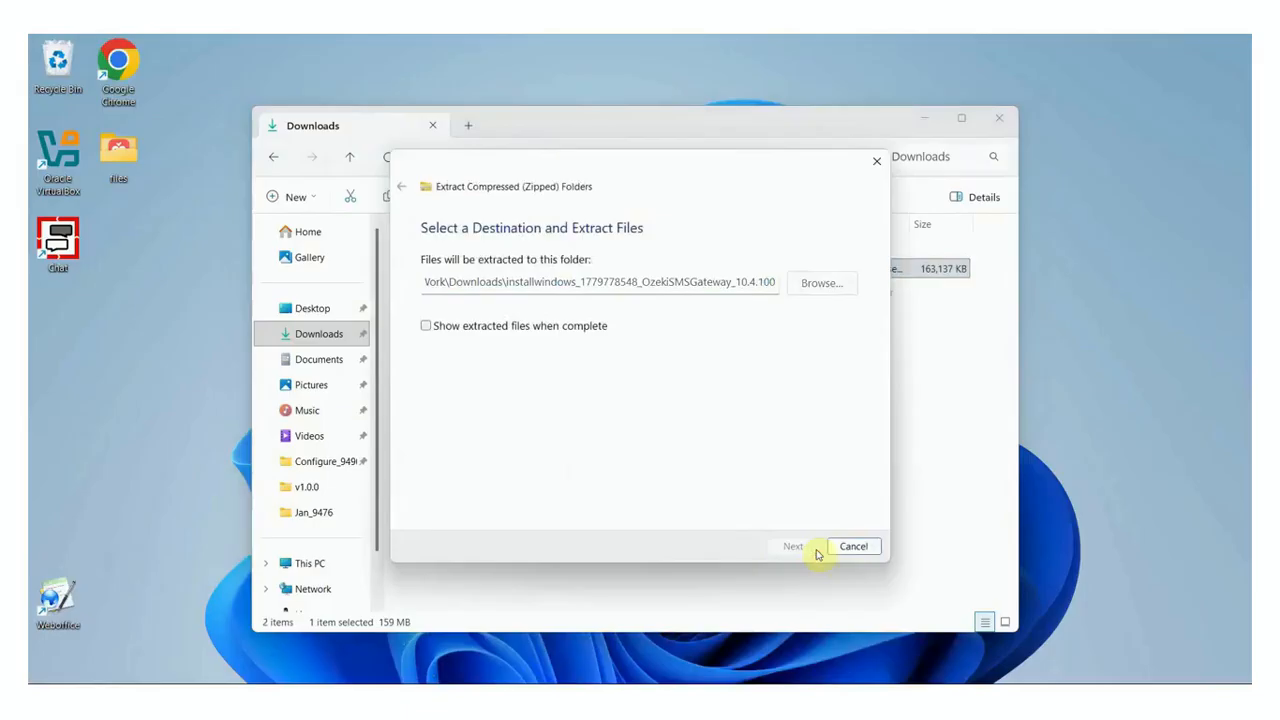
Run OzekiSMSGateway_10.4.100.exe and start installing past the welcome and licence pages
double_click(591, 292)
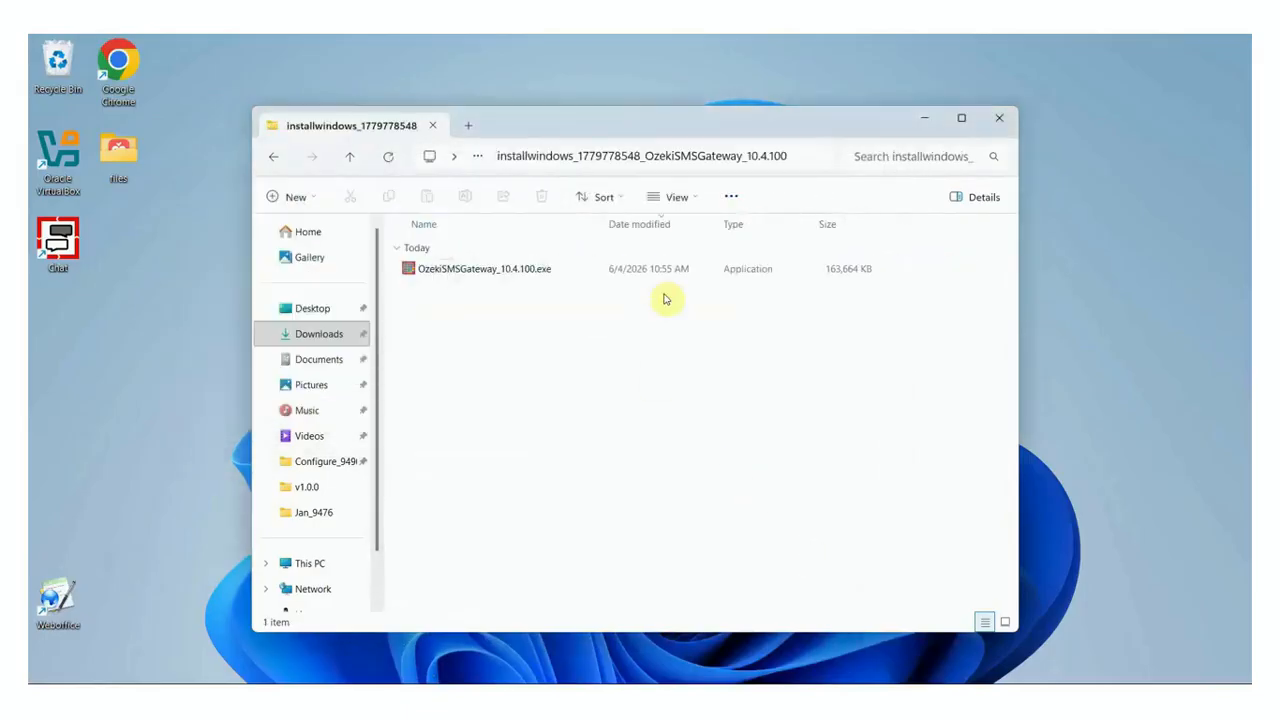
double_click(590, 279)
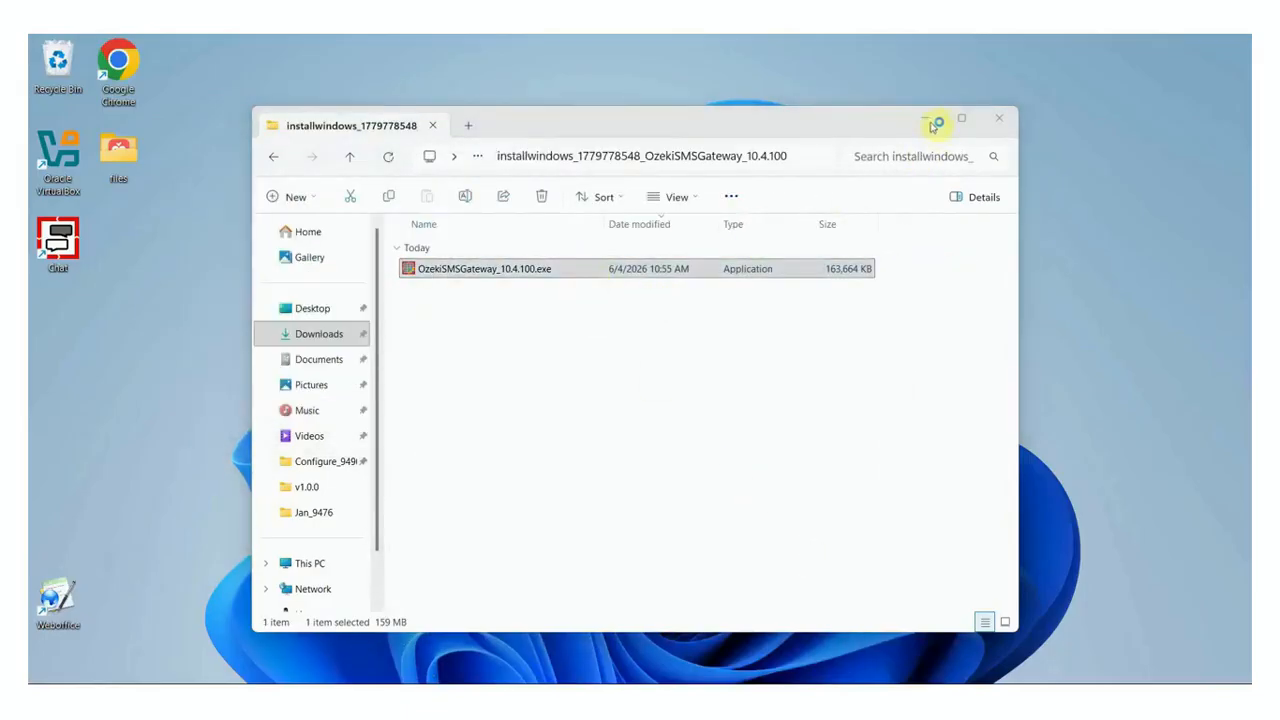
left_click(937, 118)
left_click(742, 497)
left_click(745, 500)
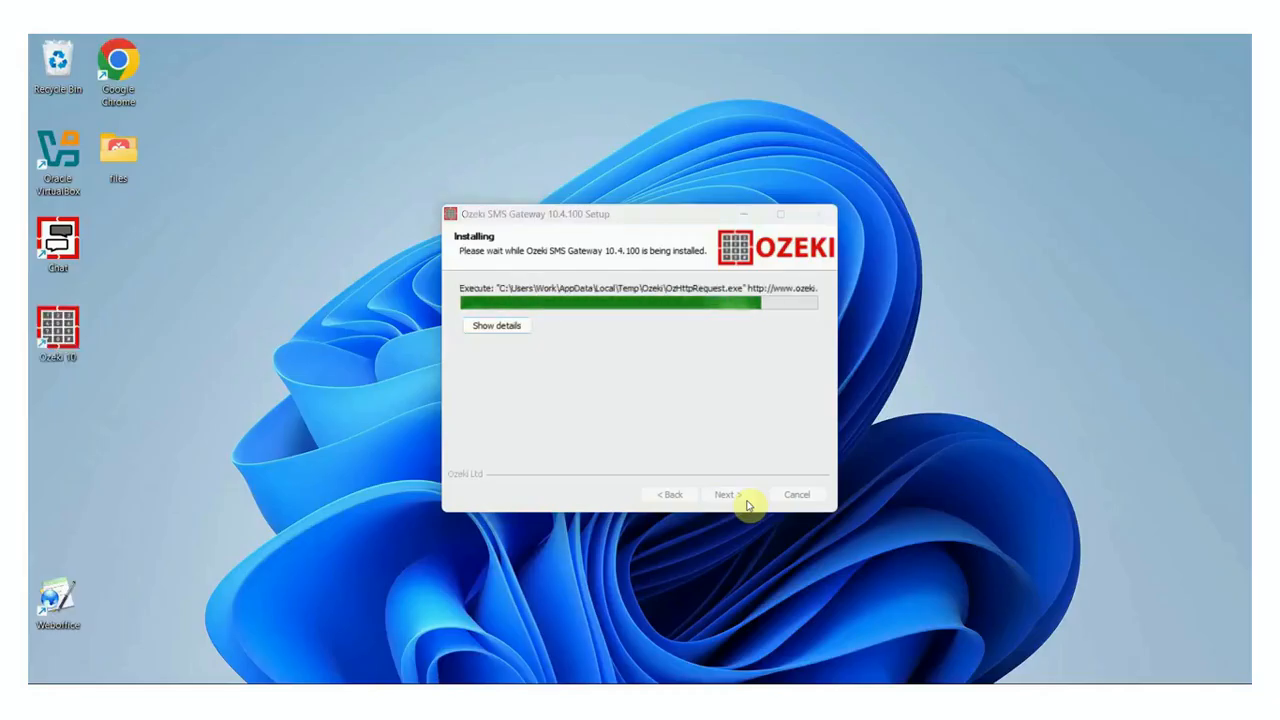
Finish the 10.4.100 setup and launch the SMS Gateway app at localhost:9515
left_click(748, 505)
left_click(221, 50)
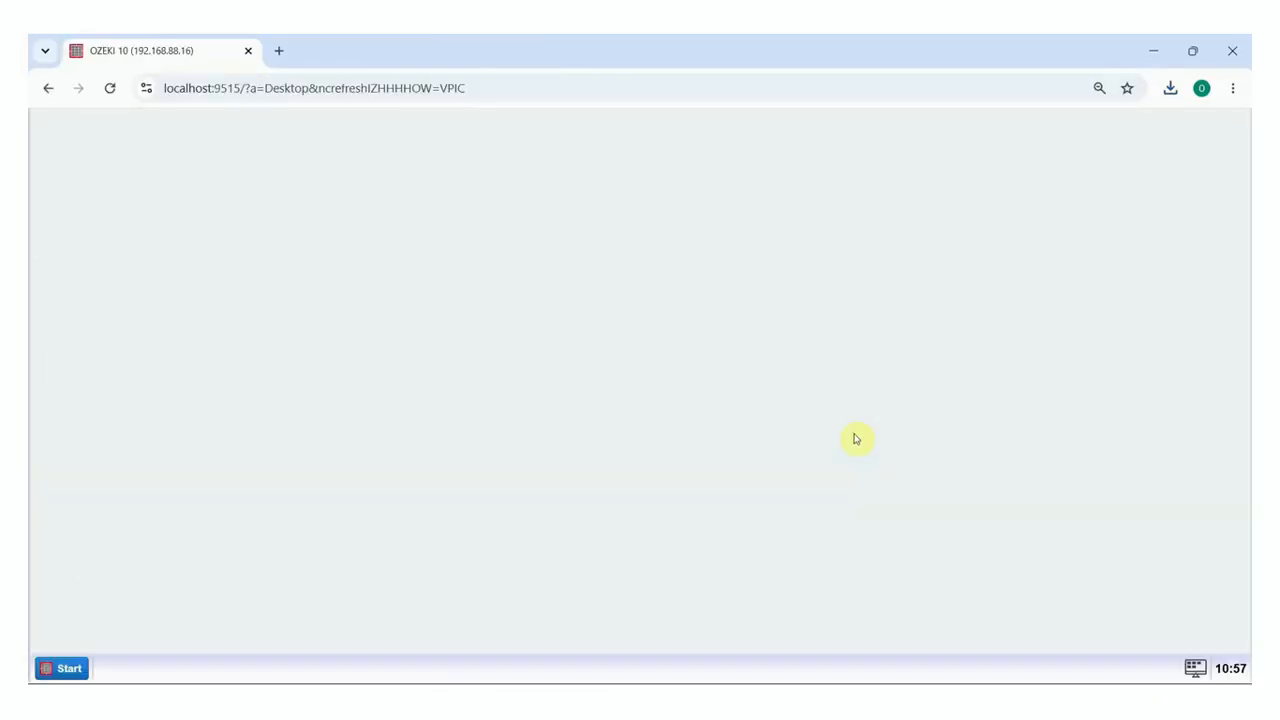
left_click(86, 406)
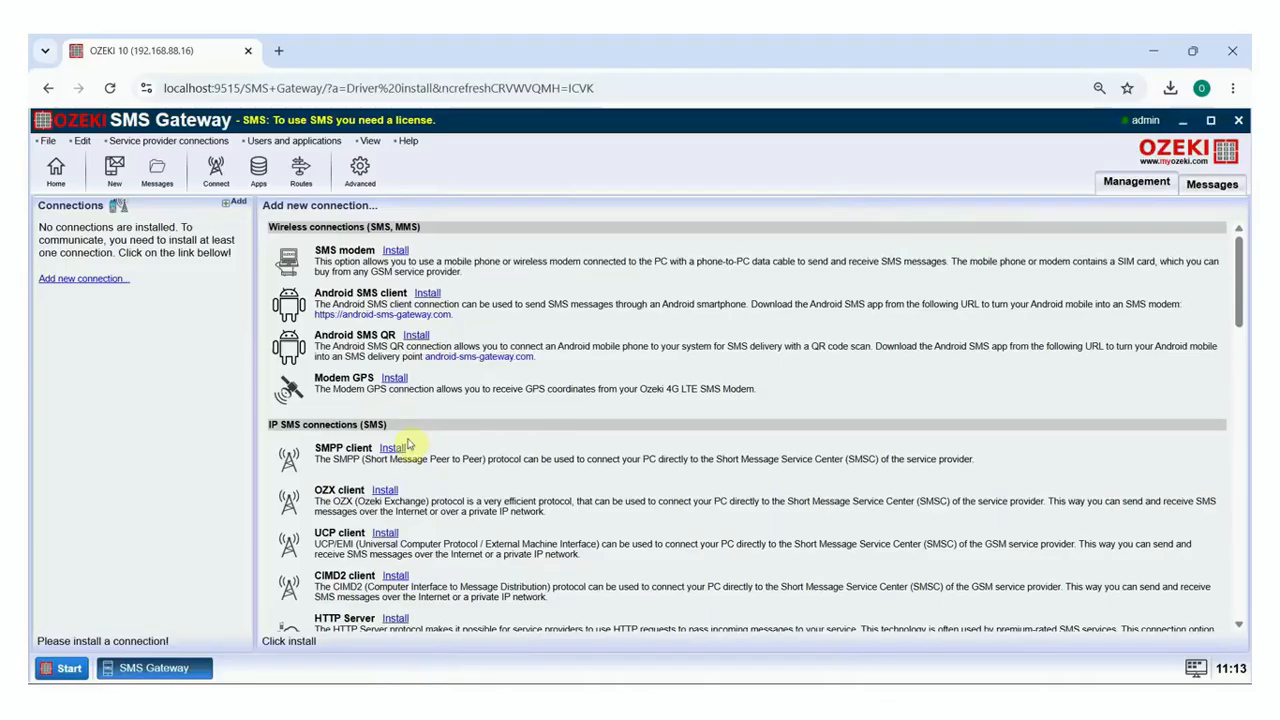
Install an SMPP client for host localhost, port 9700, with username smpp1 and its password
left_click(400, 526)
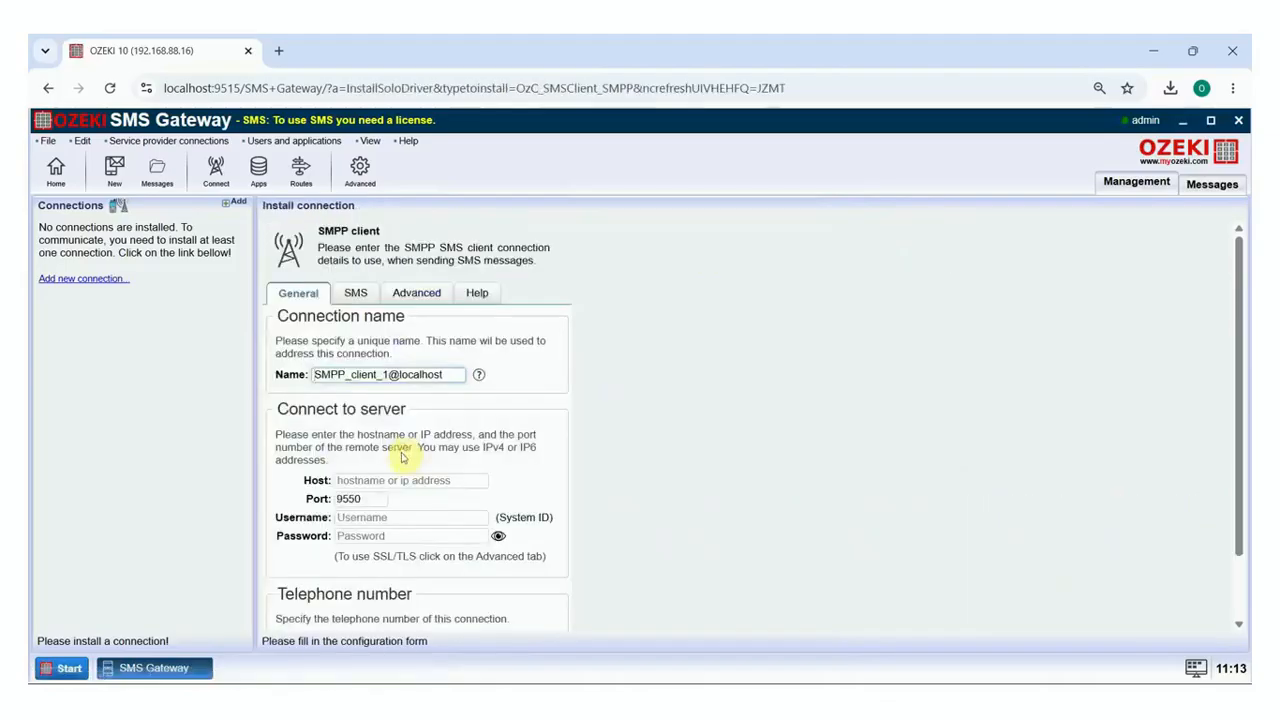
scroll(400, 528, "down", 2)
left_click(419, 405)
type("localh")
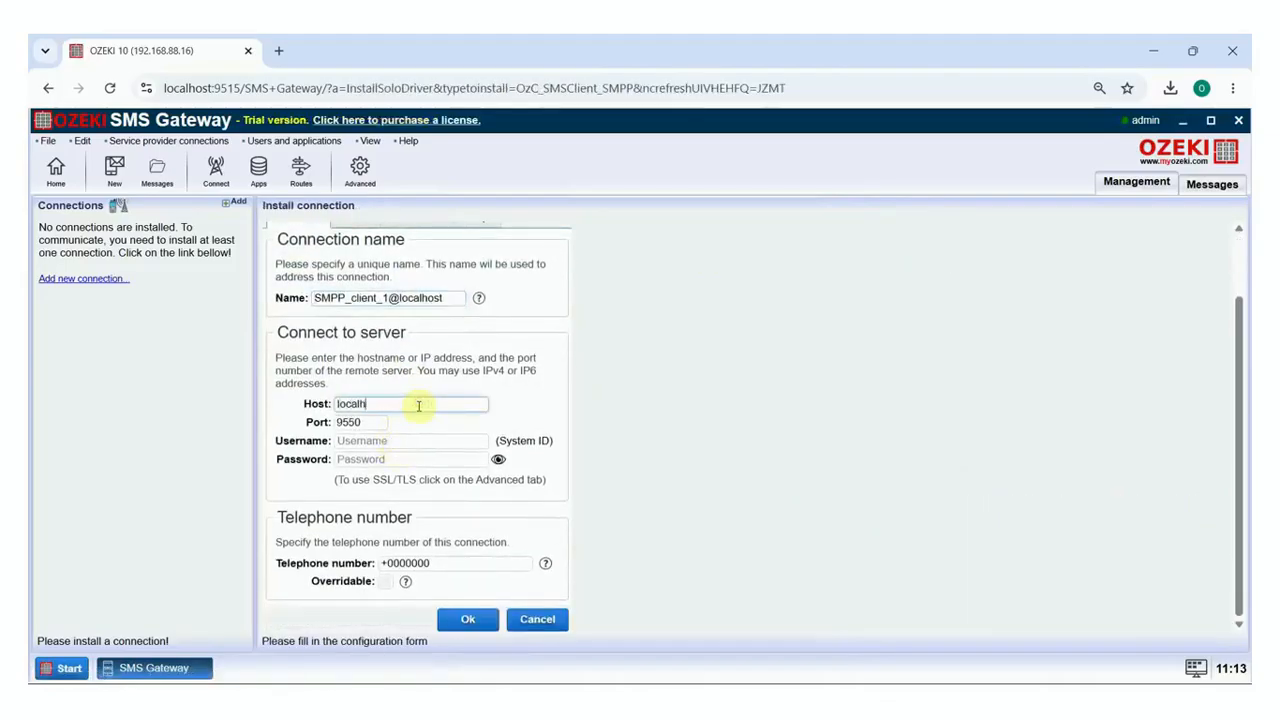
key("Tab")
type("970")
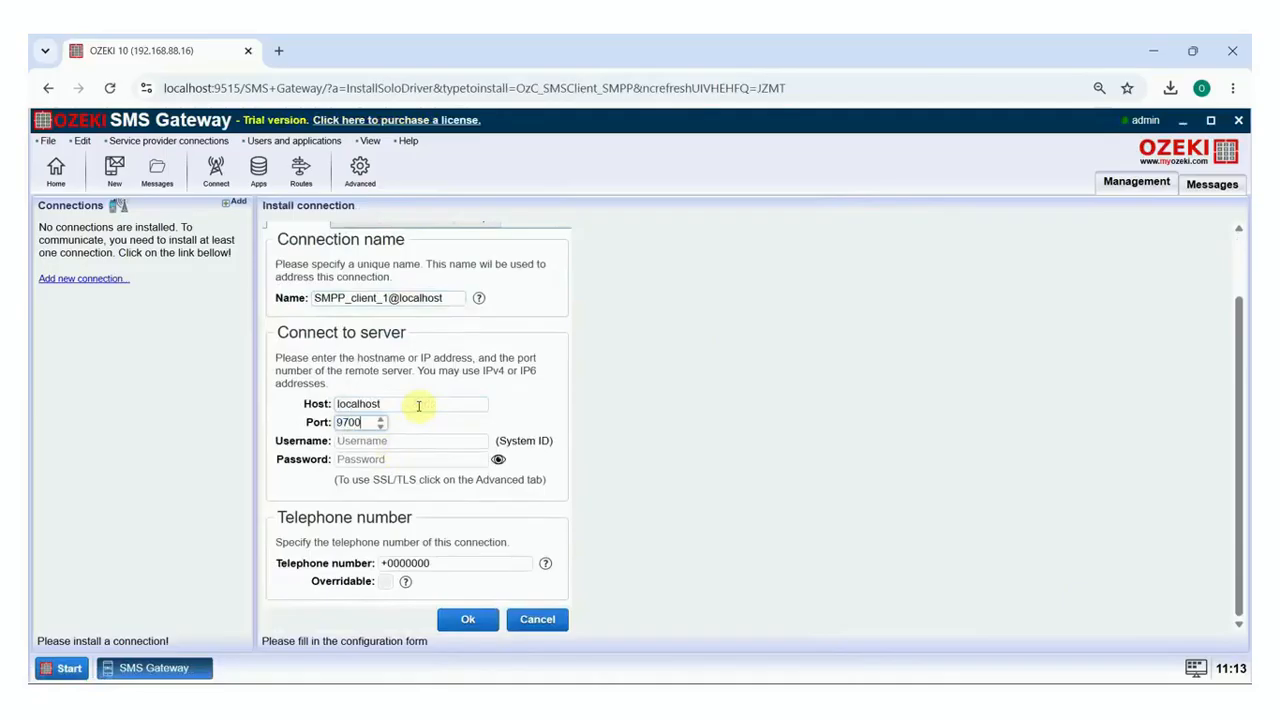
left_click(423, 438)
type("smpp1")
key("Tab")
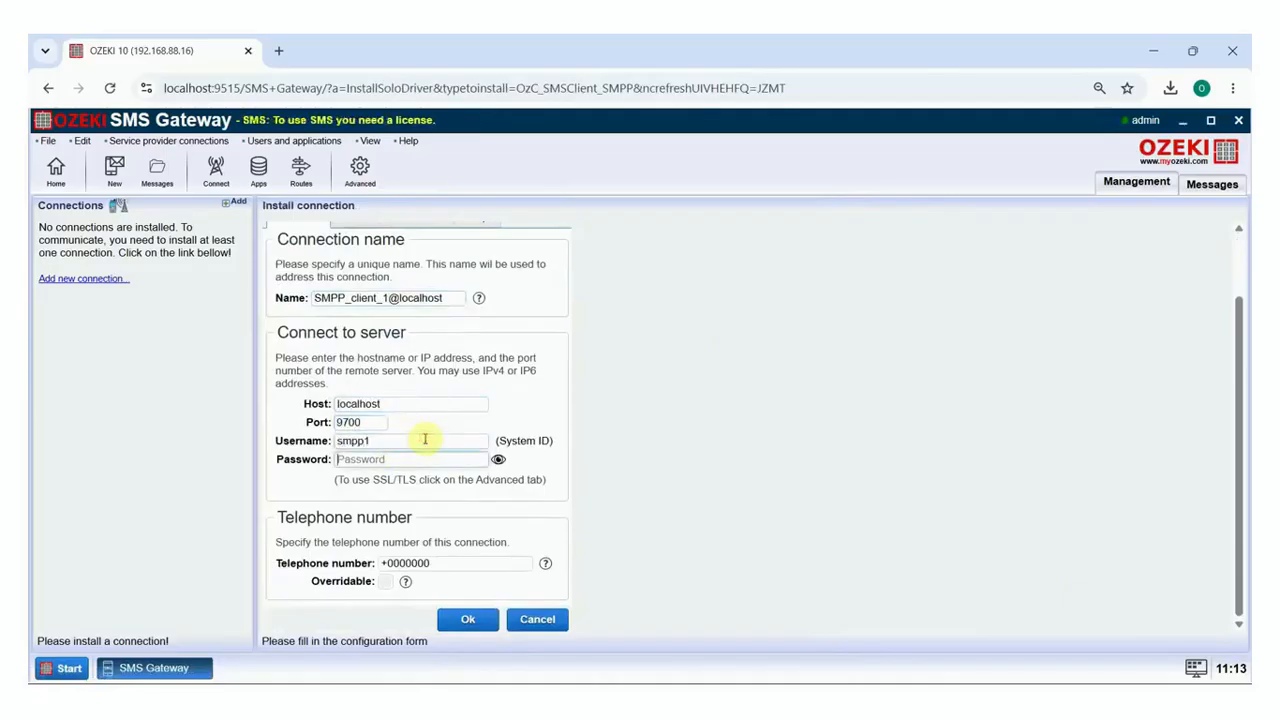
type("pas")
Enter the test telephone number as overridable, save, and bring SMPP_client_1 online
left_click_drag(449, 563, 389, 565)
type("+36301234567")
left_click(385, 581)
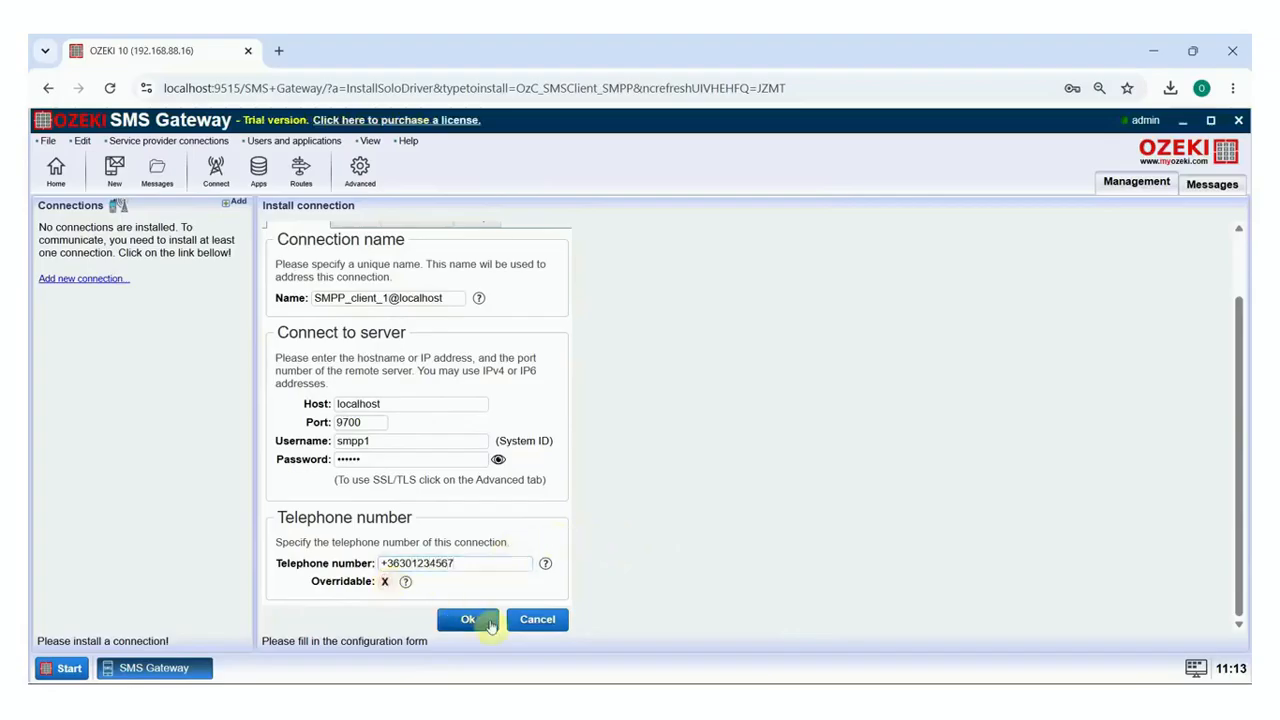
left_click(468, 619)
left_click(134, 391)
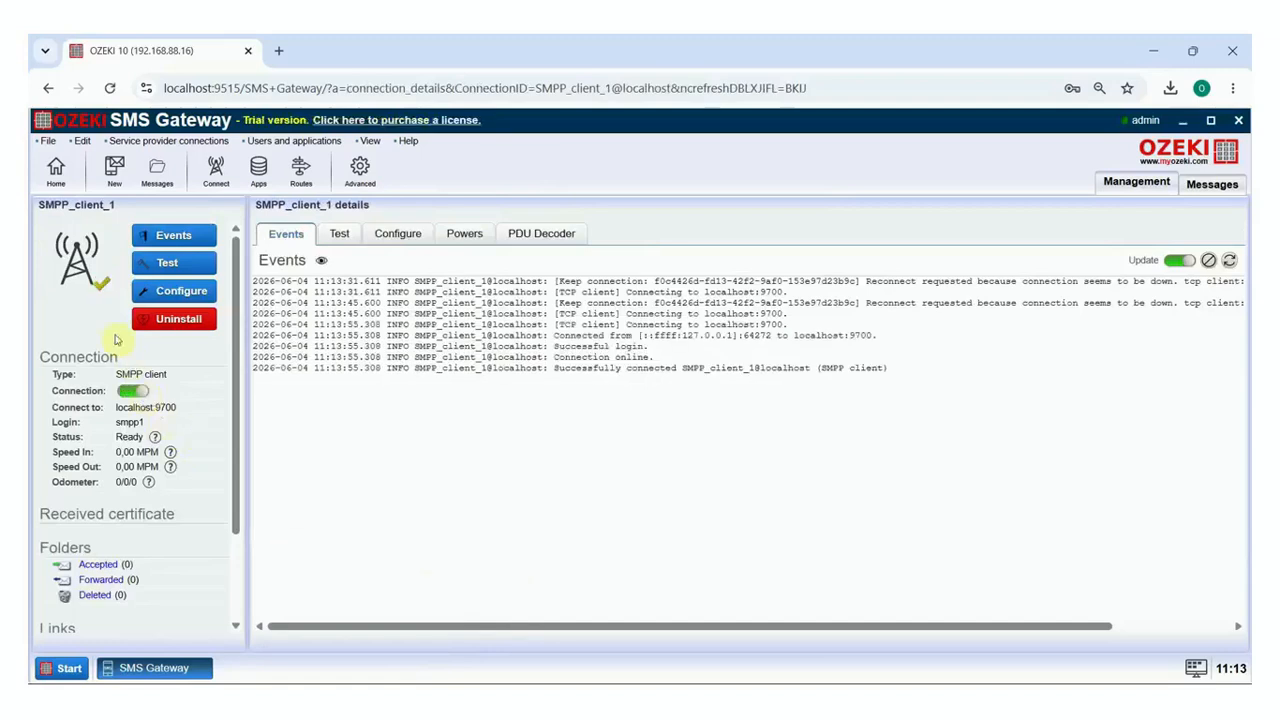
left_click(56, 168)
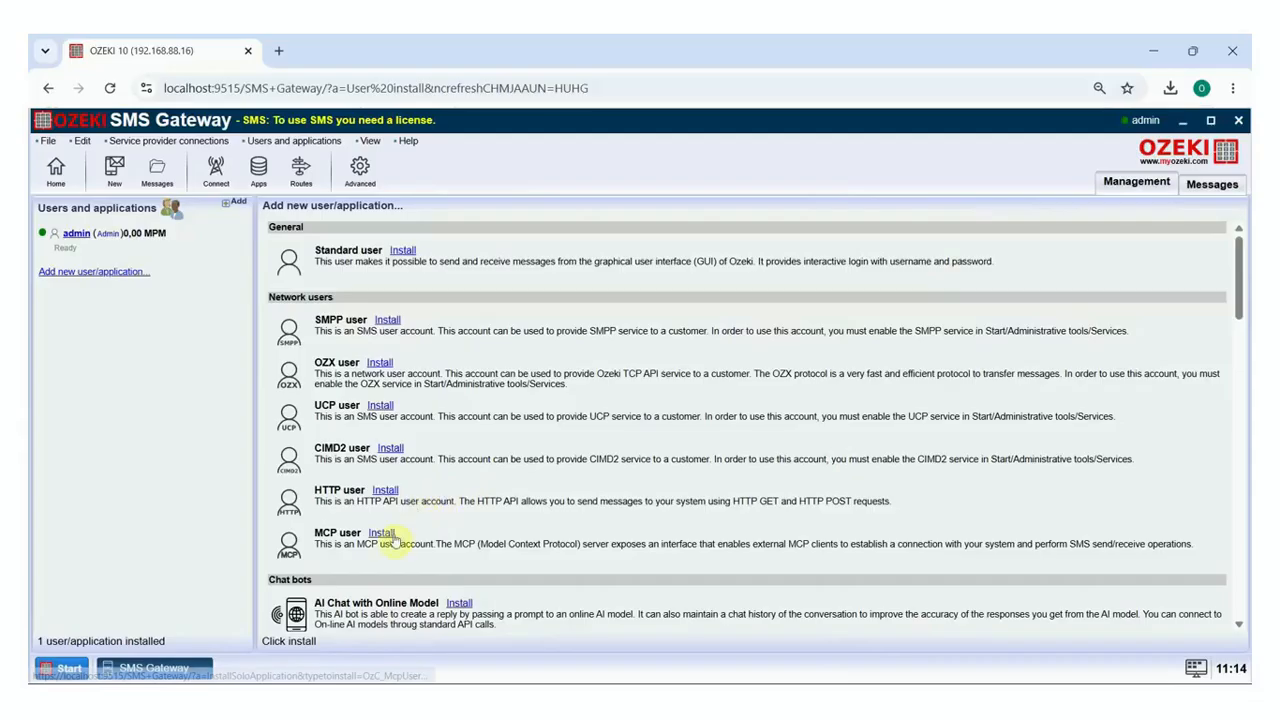
Install a new MCP user named MCPUser1
left_click(395, 540)
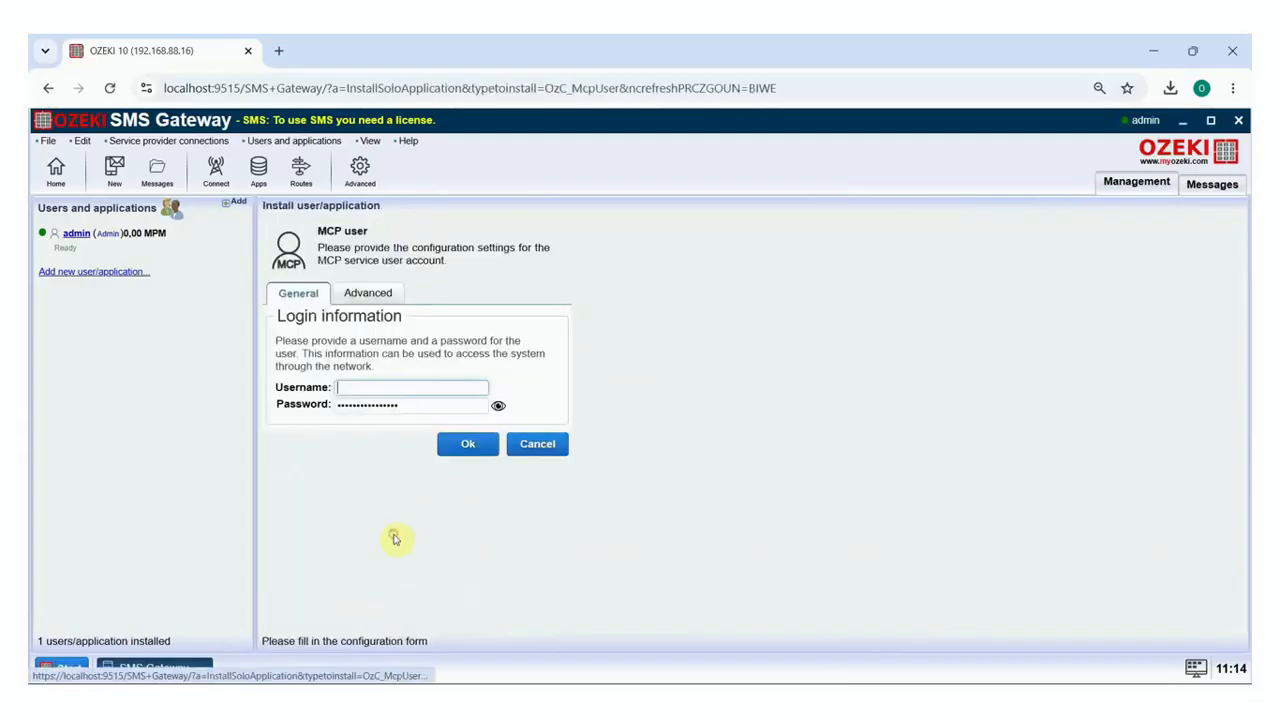
left_click(401, 386)
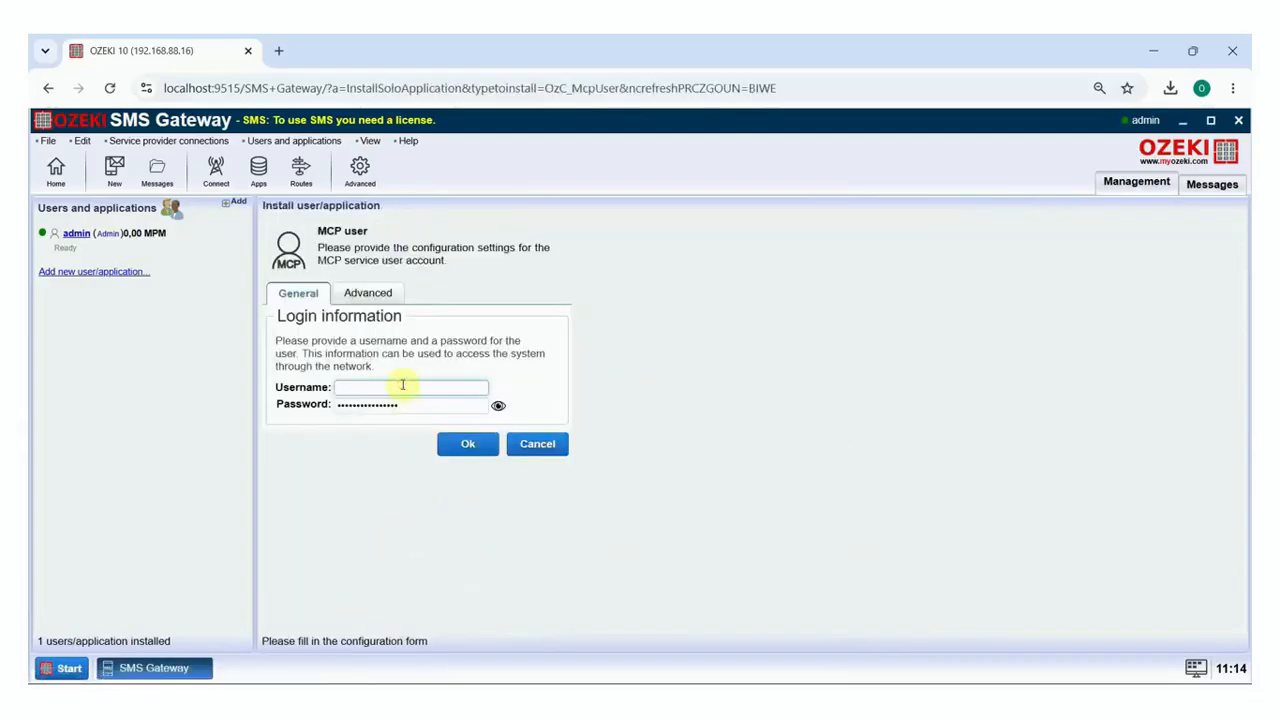
type("MCPU")
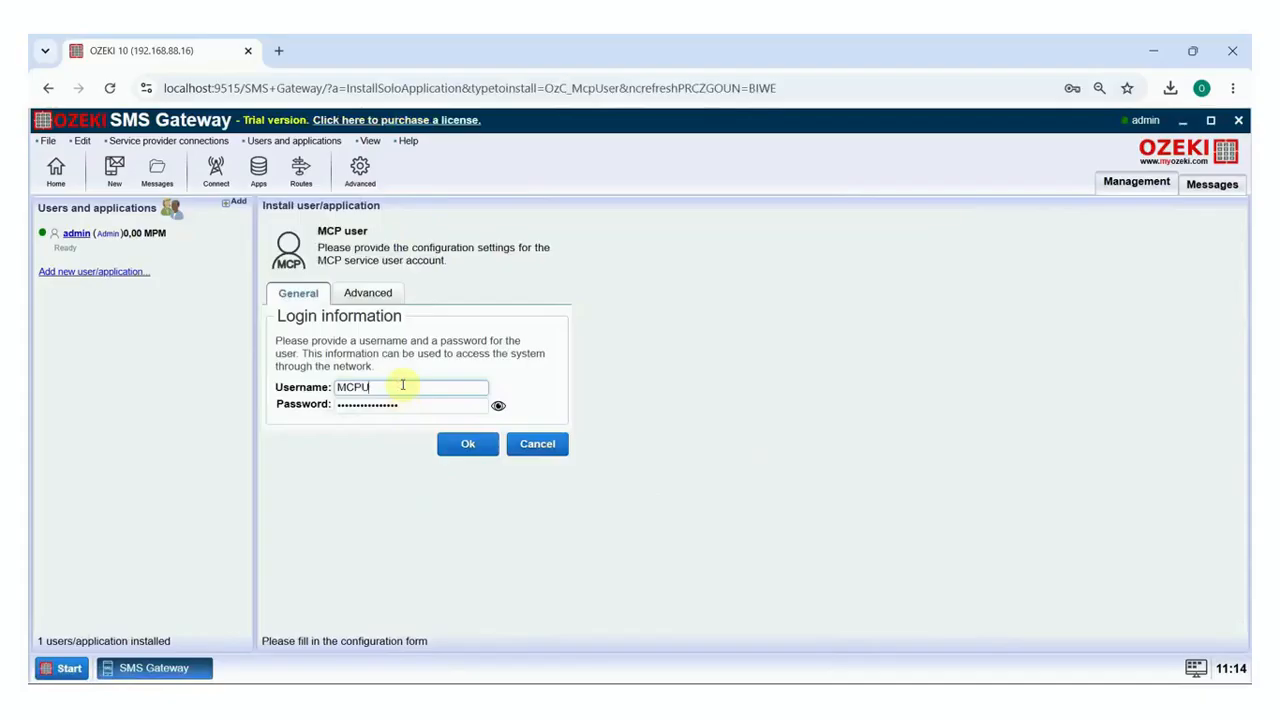
type("ser1")
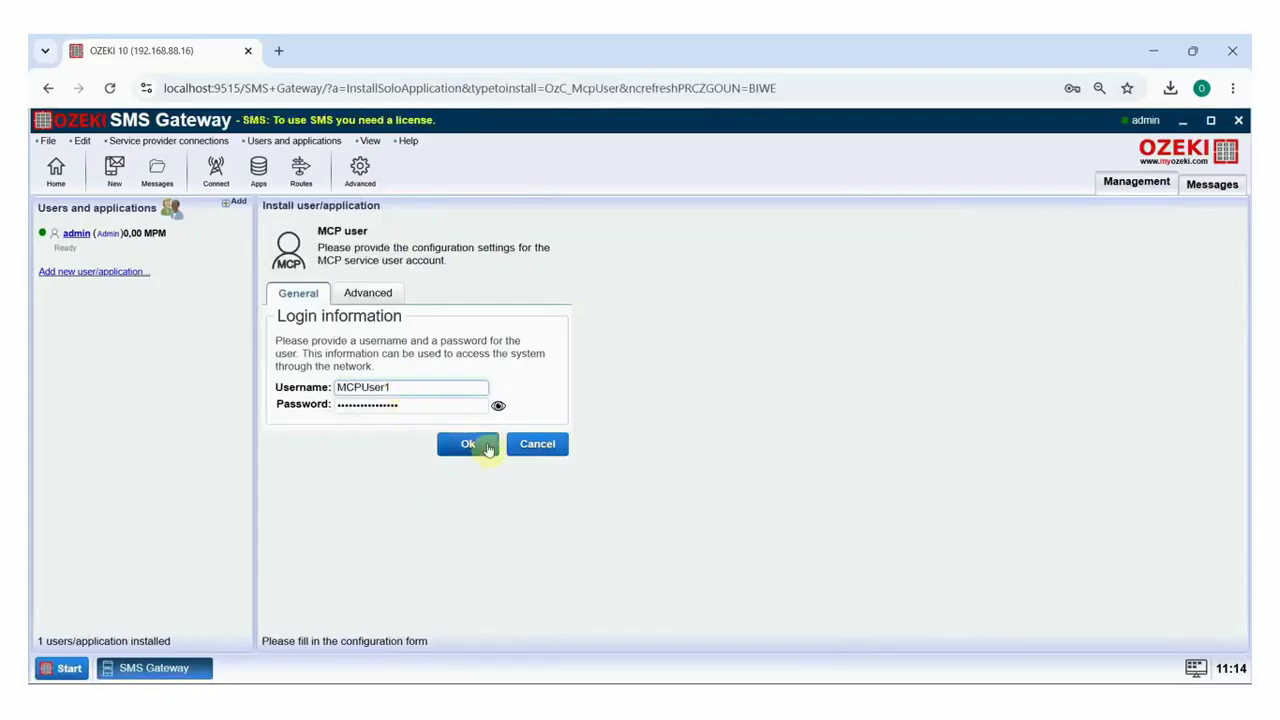
left_click(487, 447)
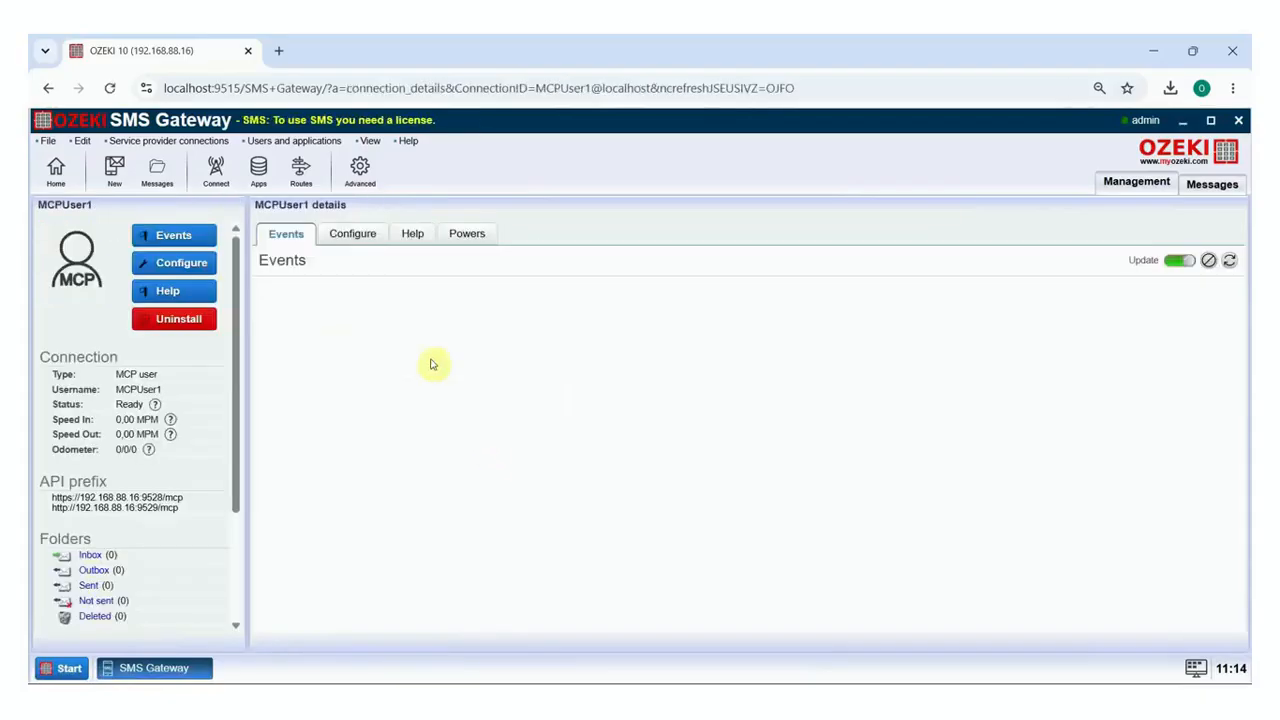
Generate a new API key in MCPUser1's advanced settings and copy it
left_click(368, 234)
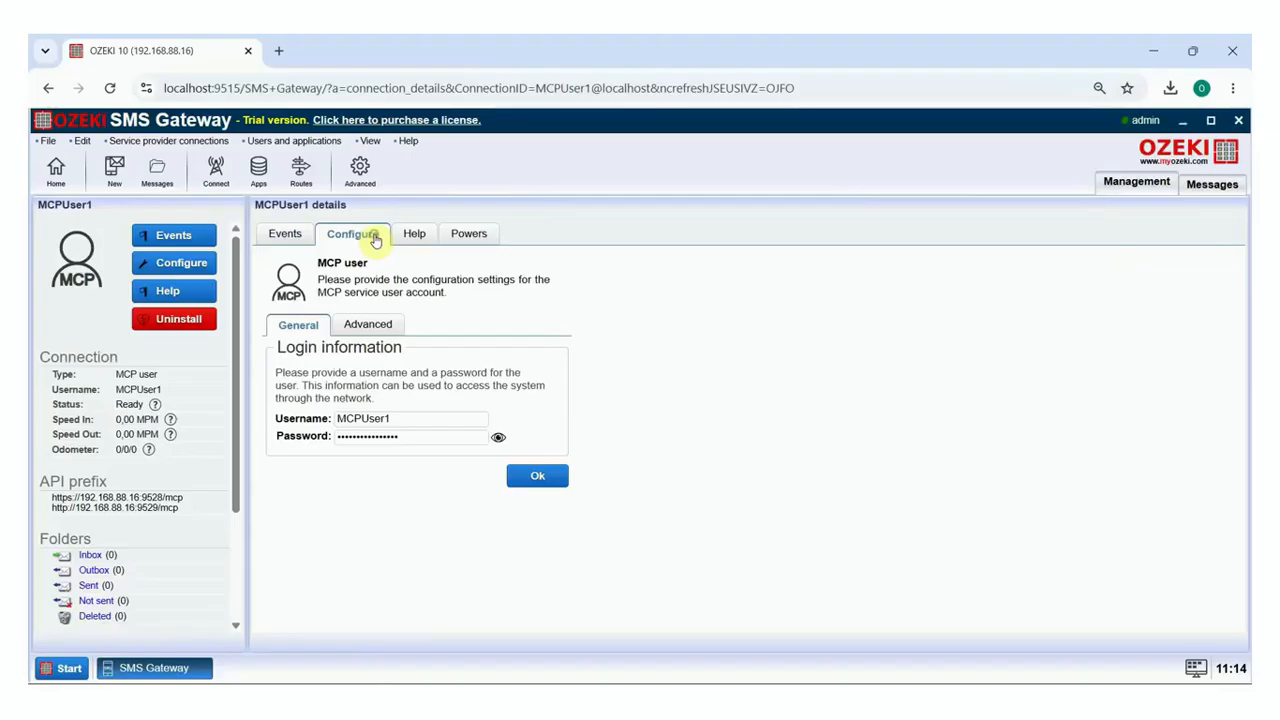
left_click(395, 325)
left_click(342, 350)
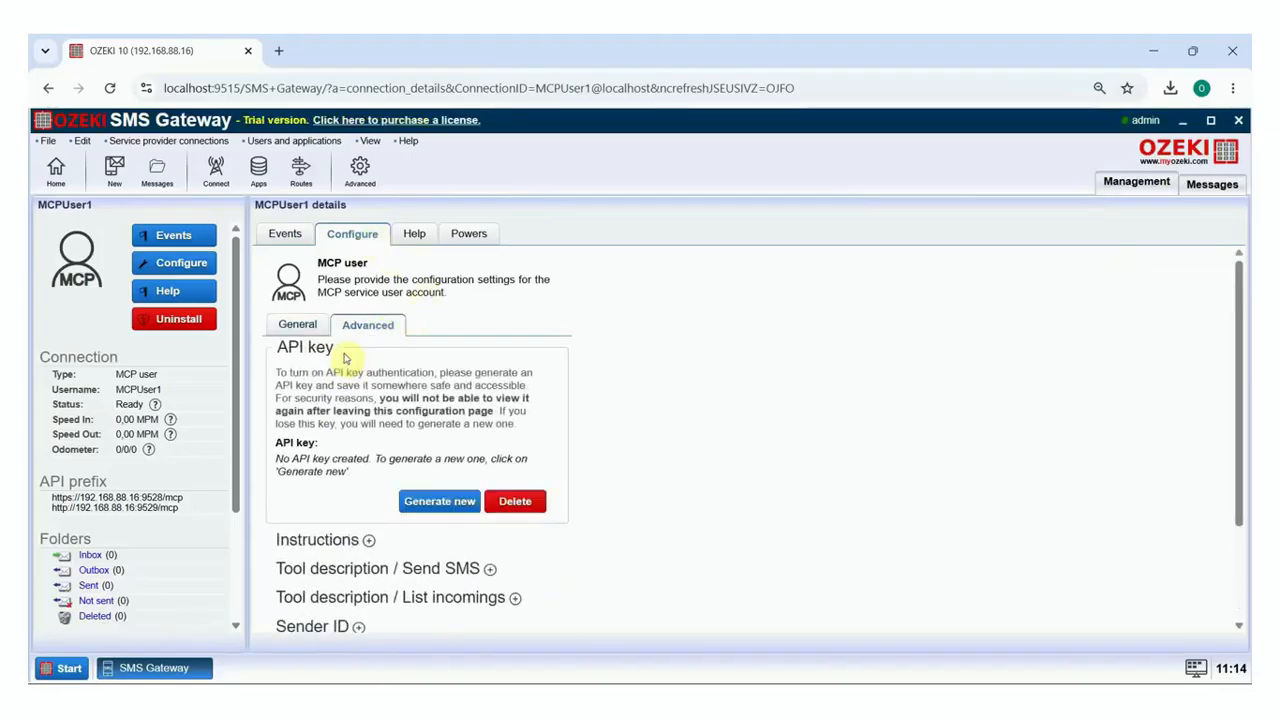
left_click(468, 502)
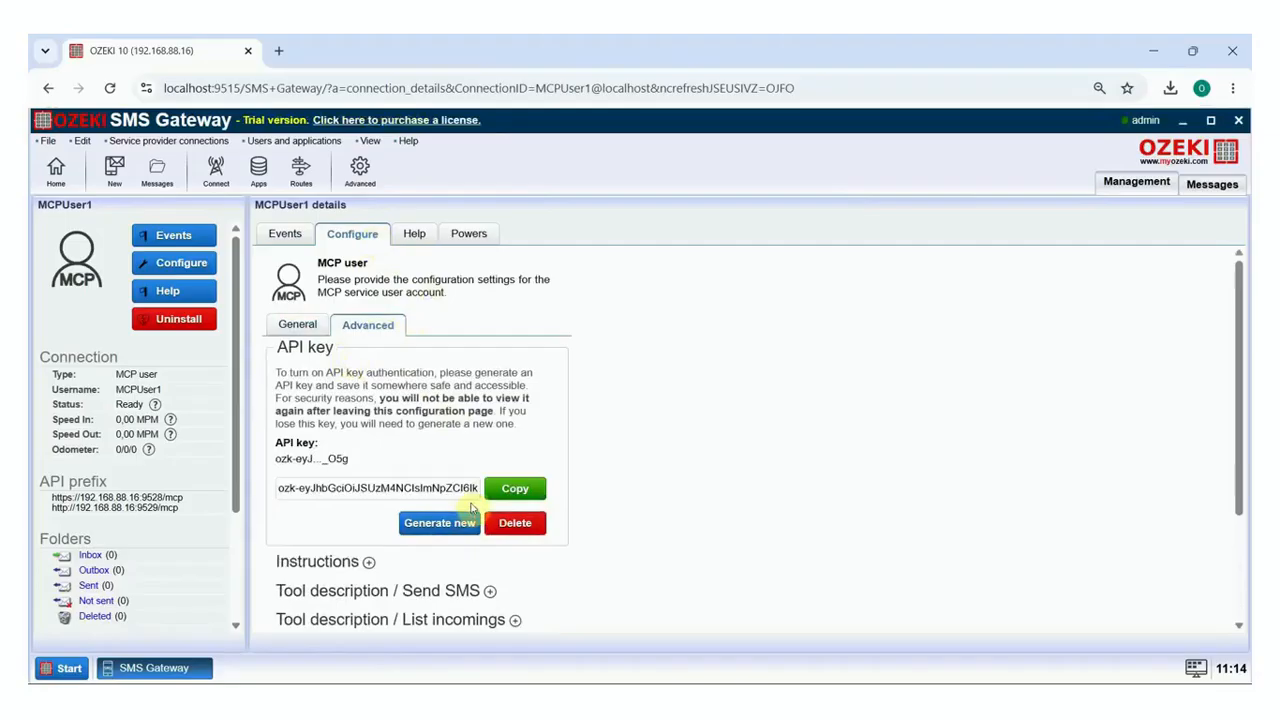
left_click(519, 492)
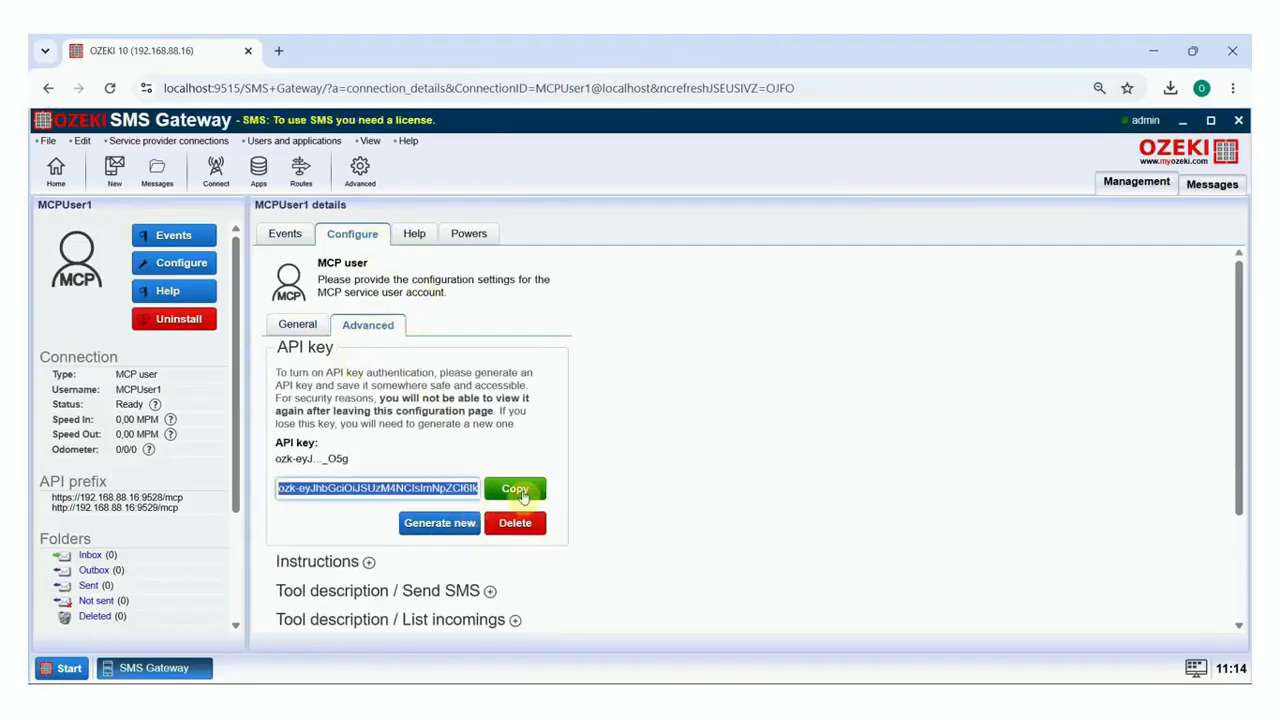
left_click(58, 183)
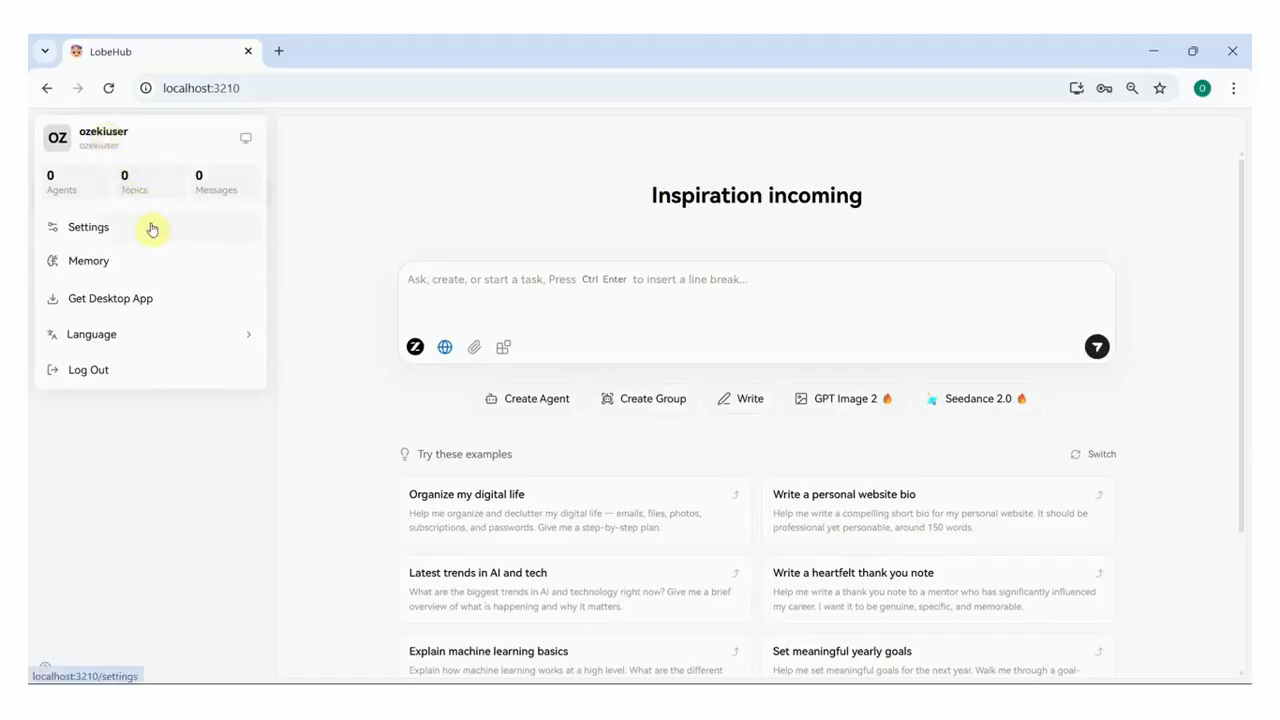
Go to LobeHub Settings > Skills and choose Add Custom MCP Skill
left_click(150, 228)
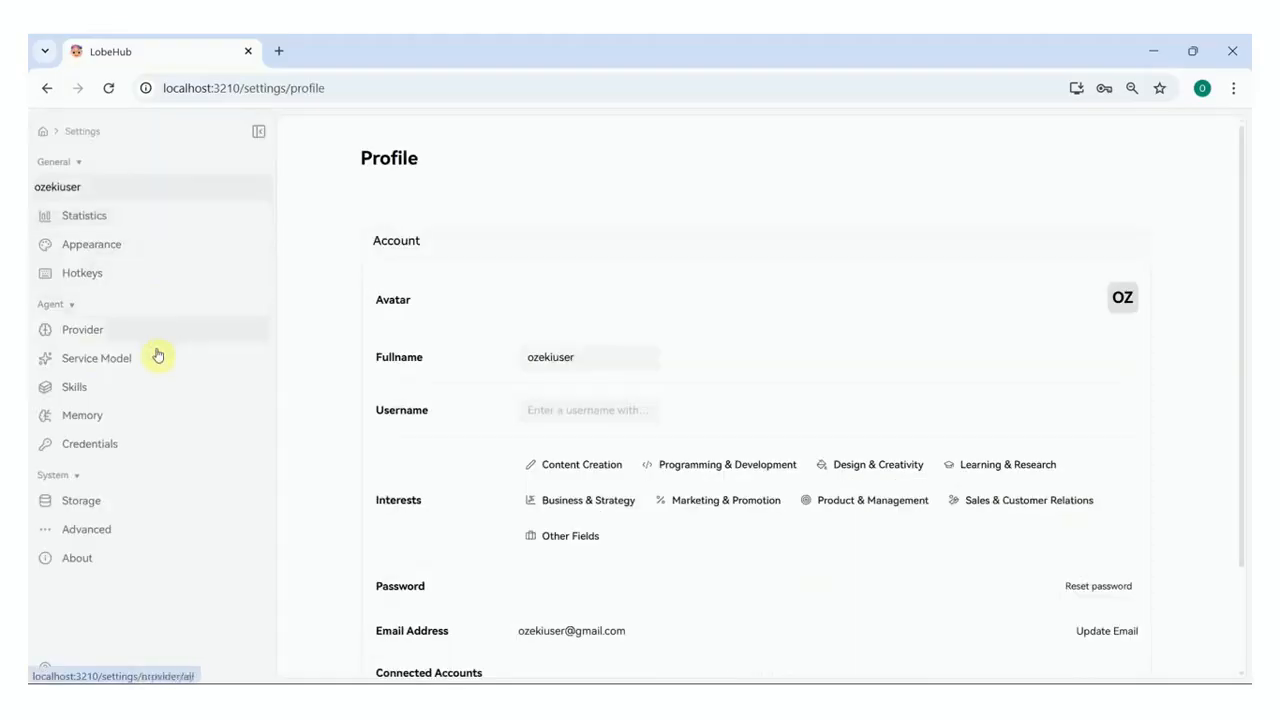
left_click(159, 400)
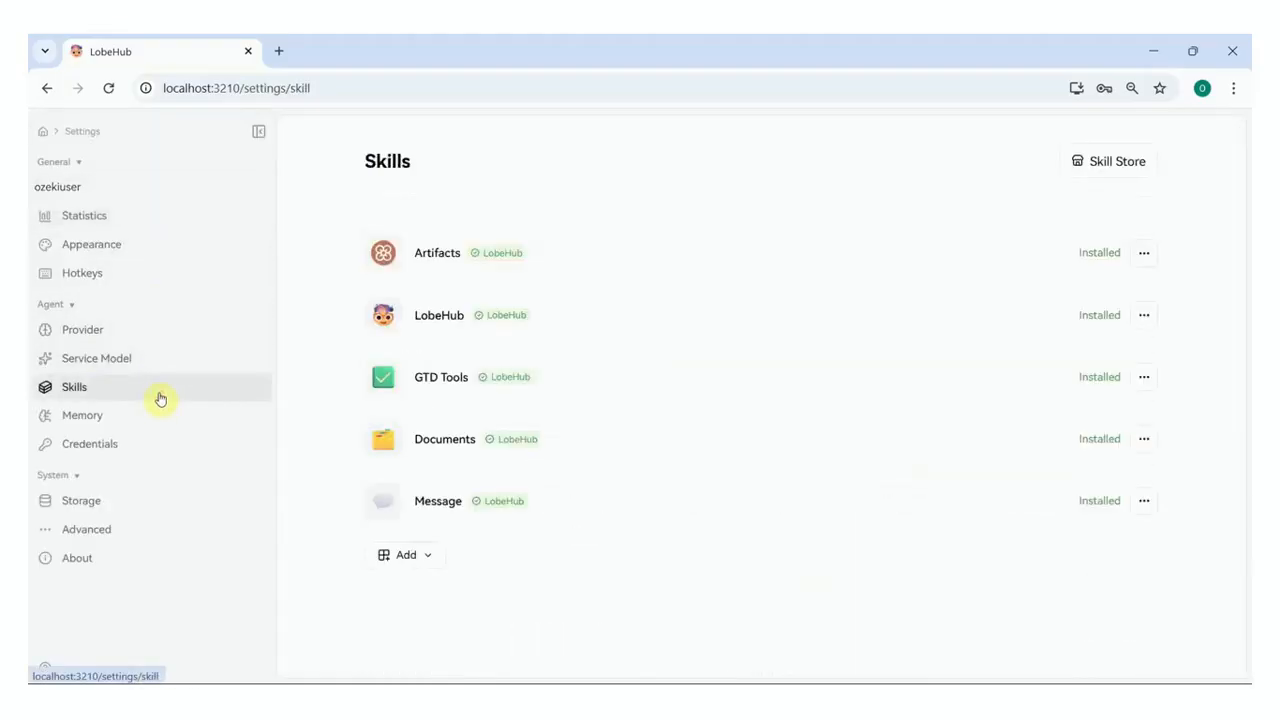
left_click(428, 557)
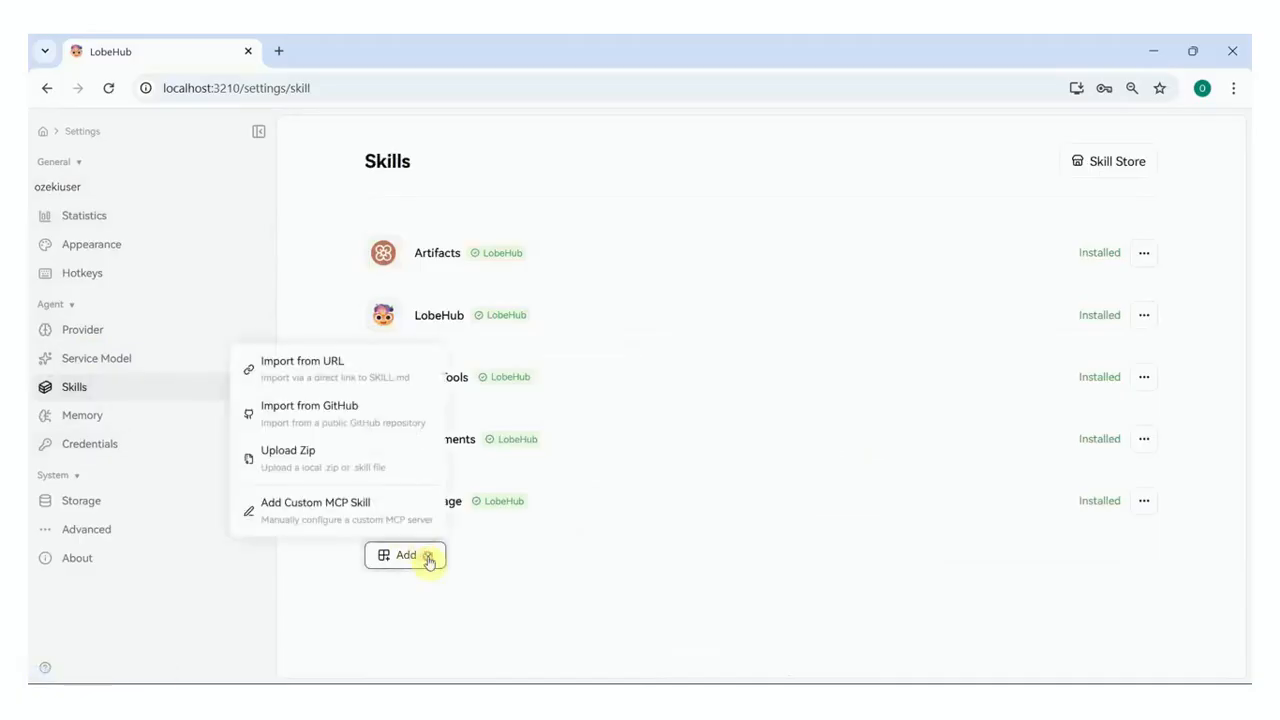
left_click(398, 511)
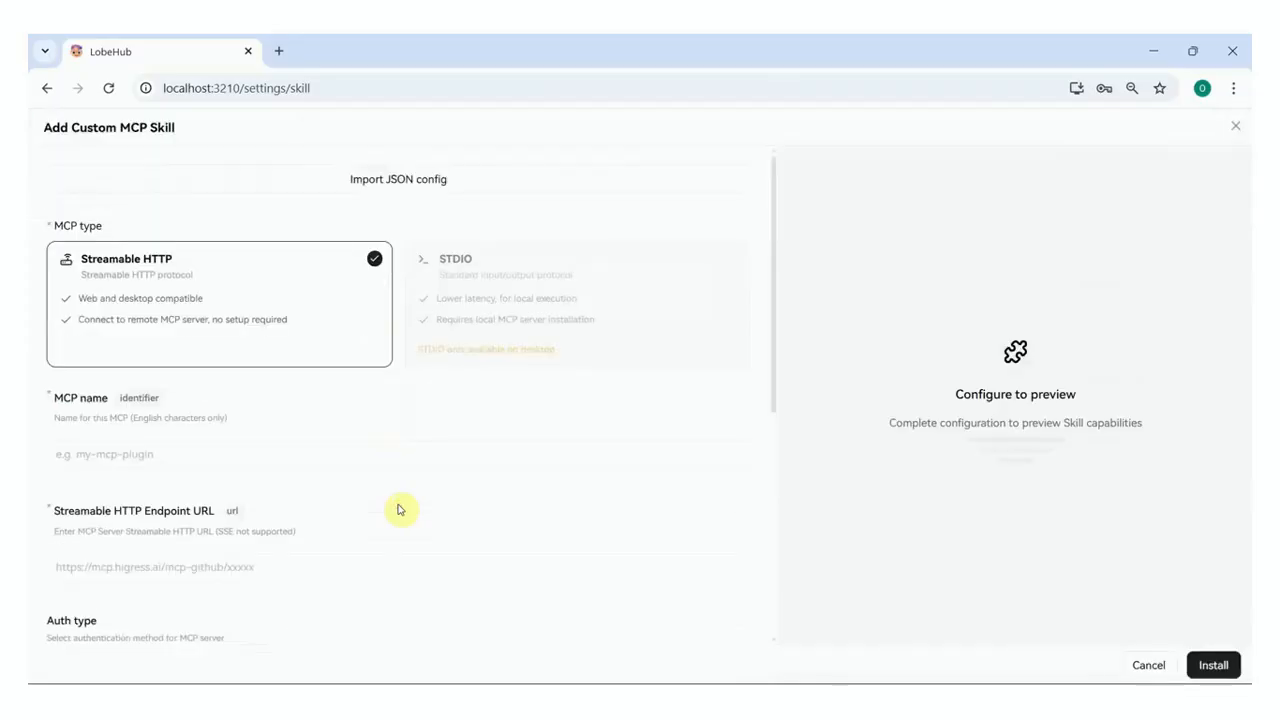
left_click(240, 450)
type("o")
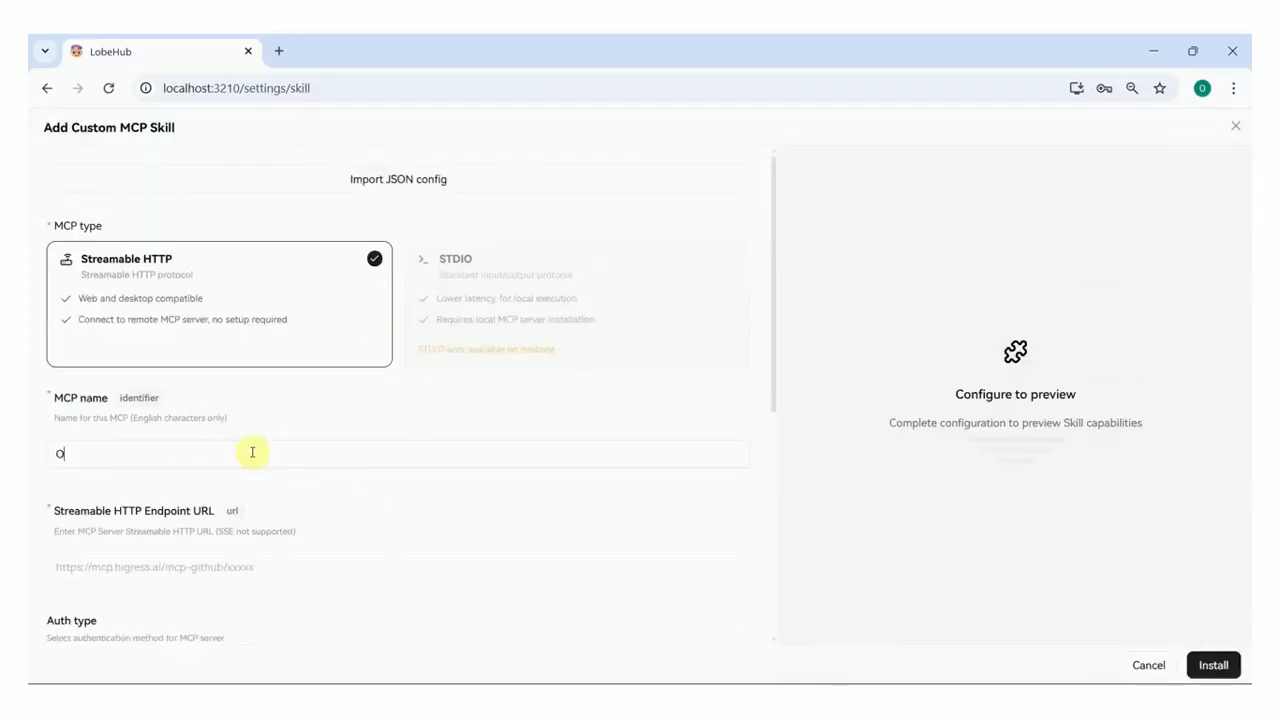
scroll(252, 452, "down", 1)
left_click(265, 478)
key("ctrl+v")
scroll(271, 478, "down", 1)
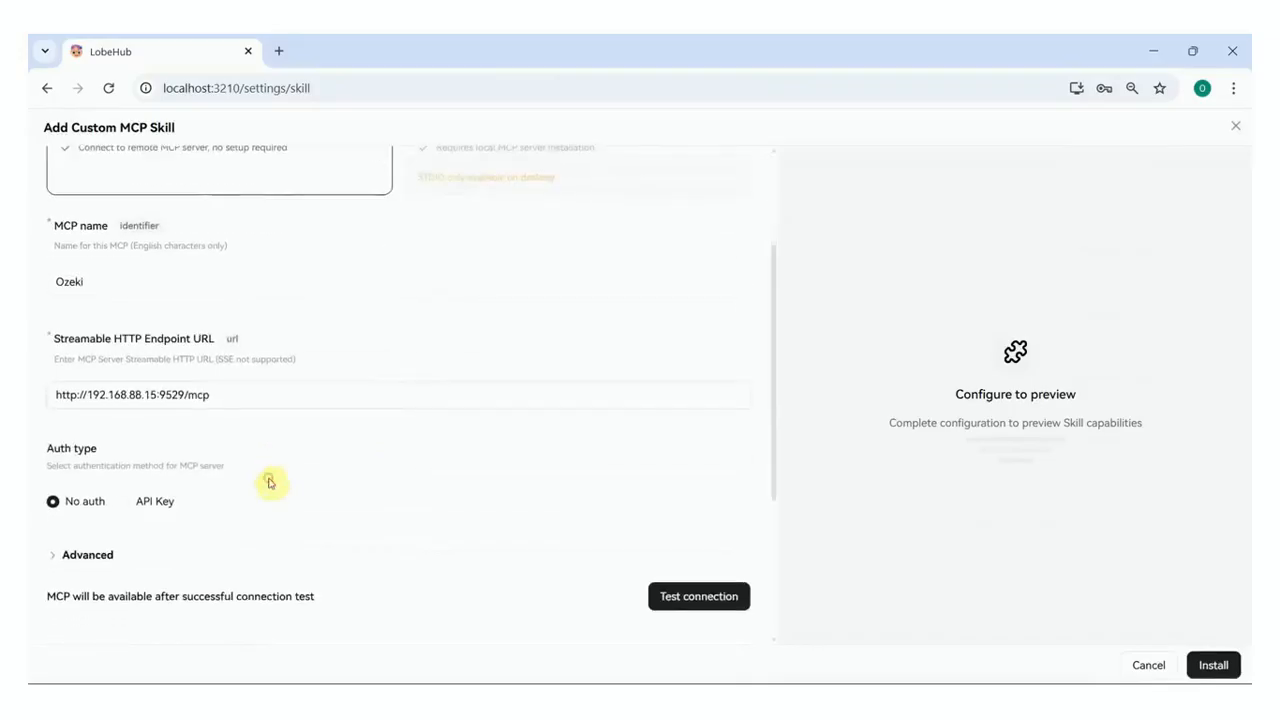
left_click(147, 510)
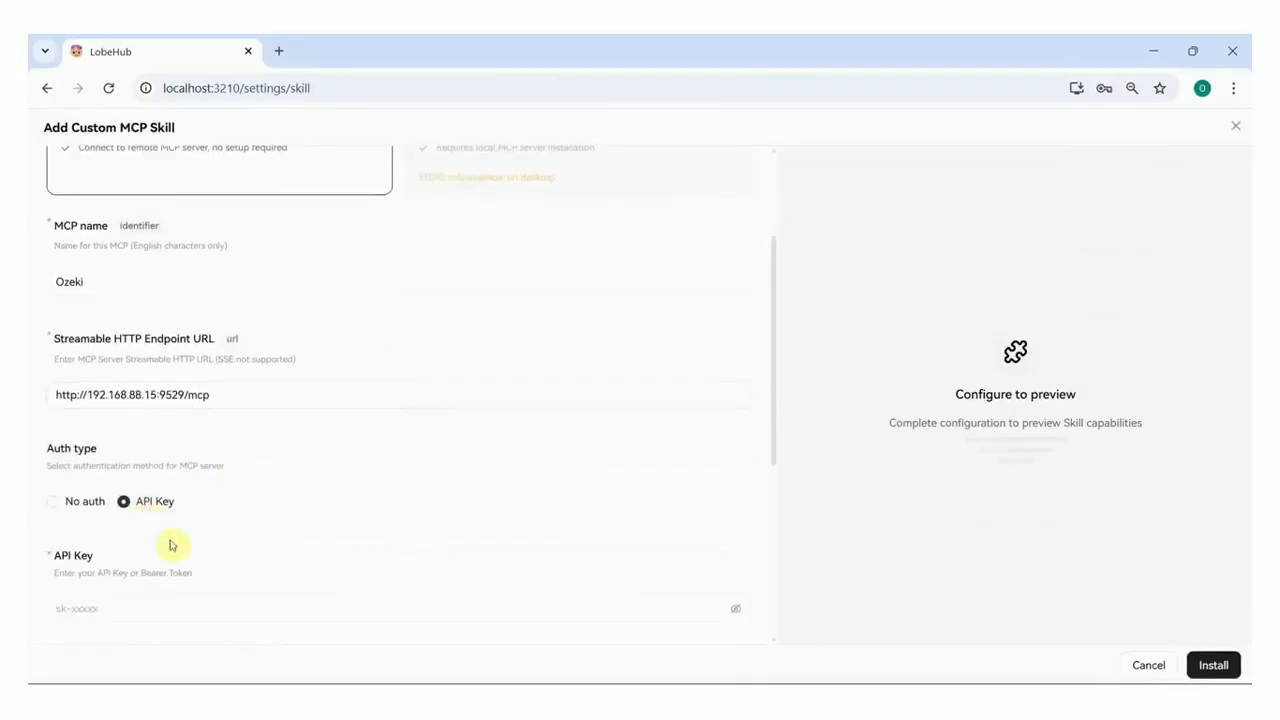
Paste the copied Ozeki API key token and reveal it in plain text
left_click(191, 611)
key("super+v")
left_click(326, 632)
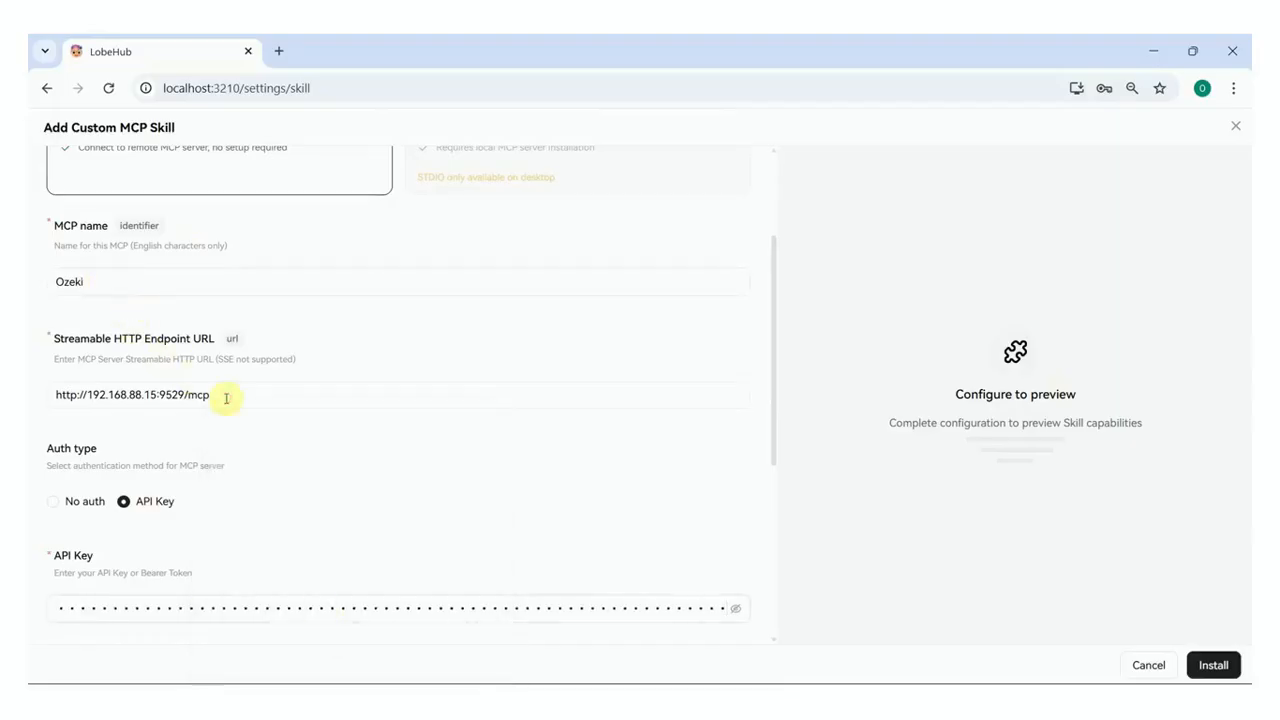
left_click(597, 608)
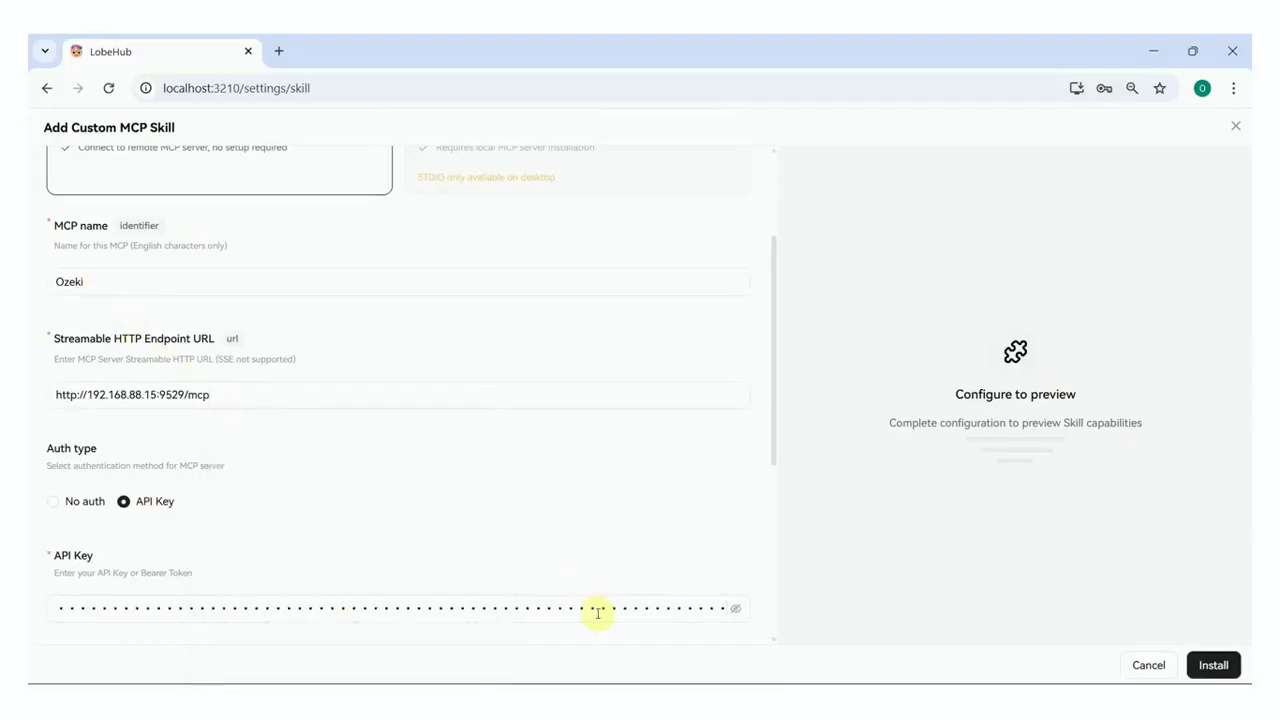
left_click(737, 608)
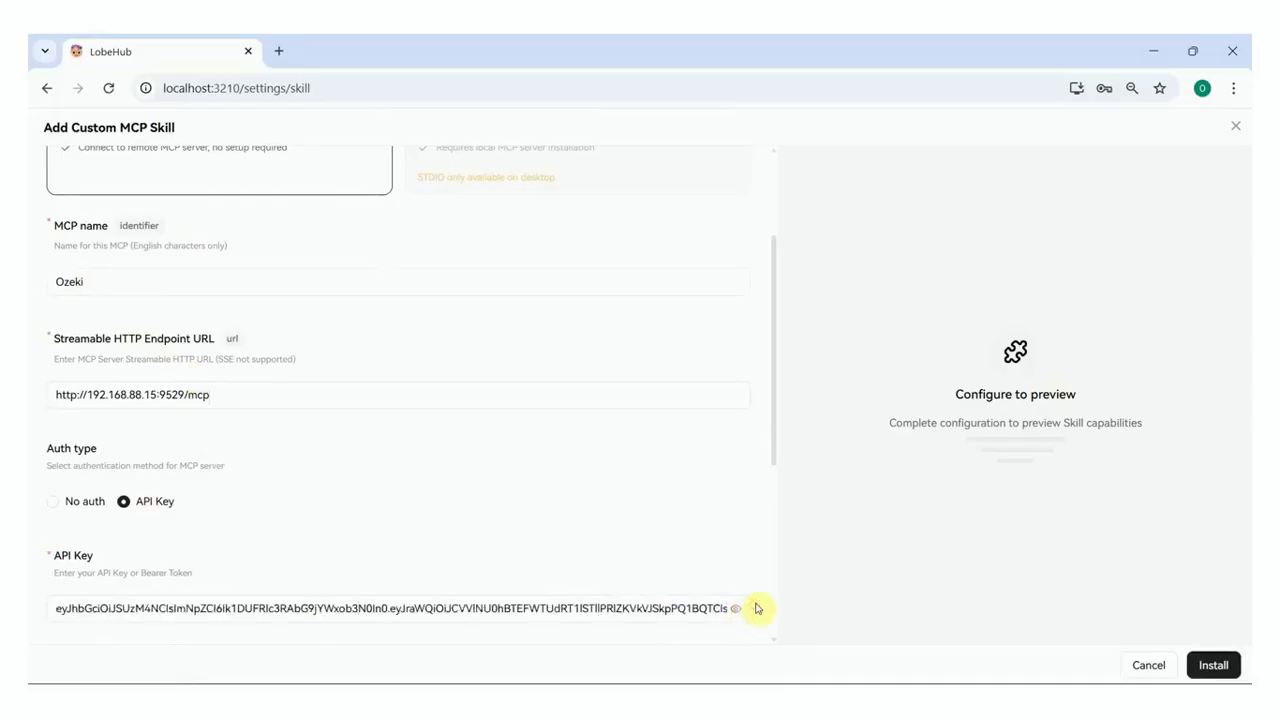
scroll(755, 608, "down", 2)
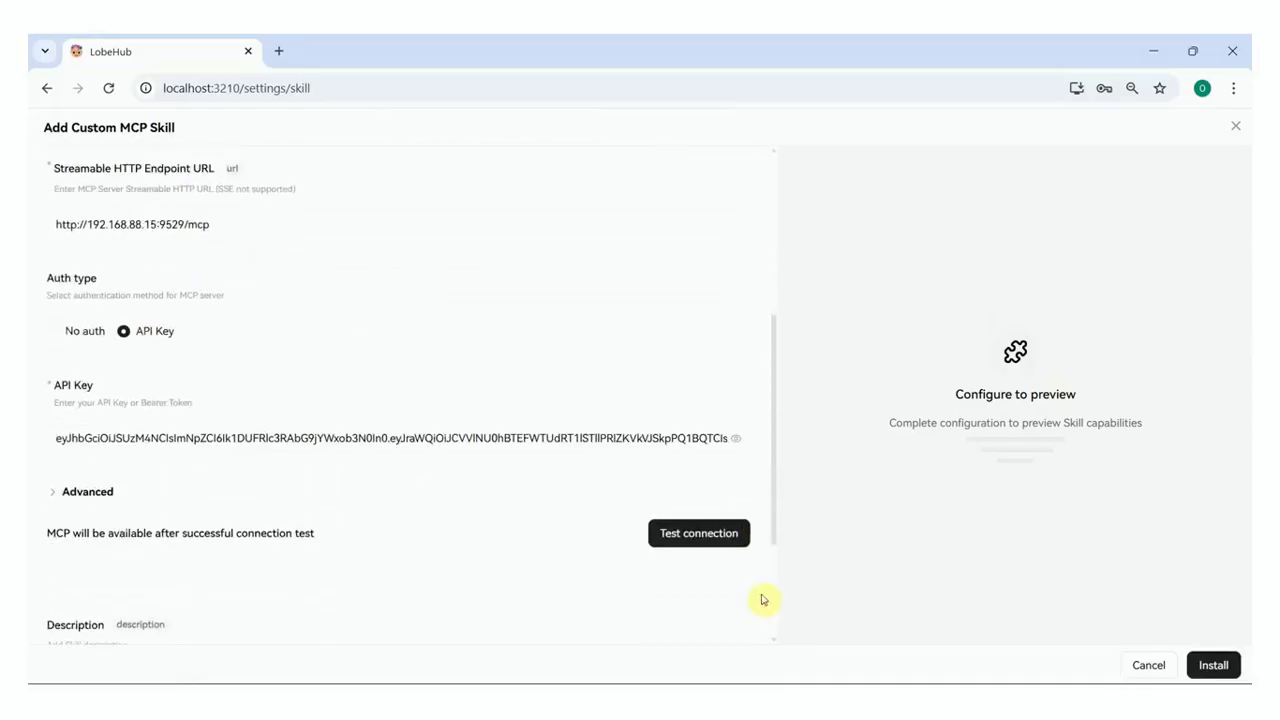
Test the connection, review the send_sms and list_incomings tools, and install the skill
left_click(715, 546)
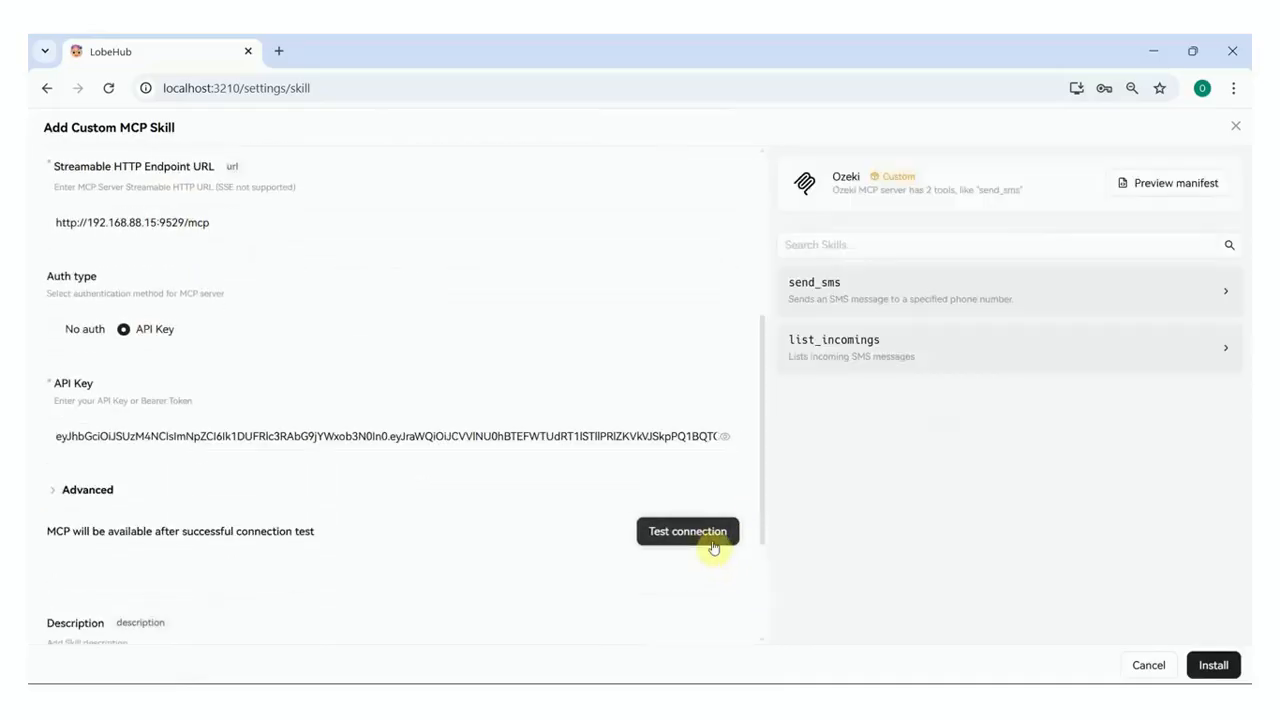
left_click(1219, 358)
left_click(1218, 357)
left_click(1220, 298)
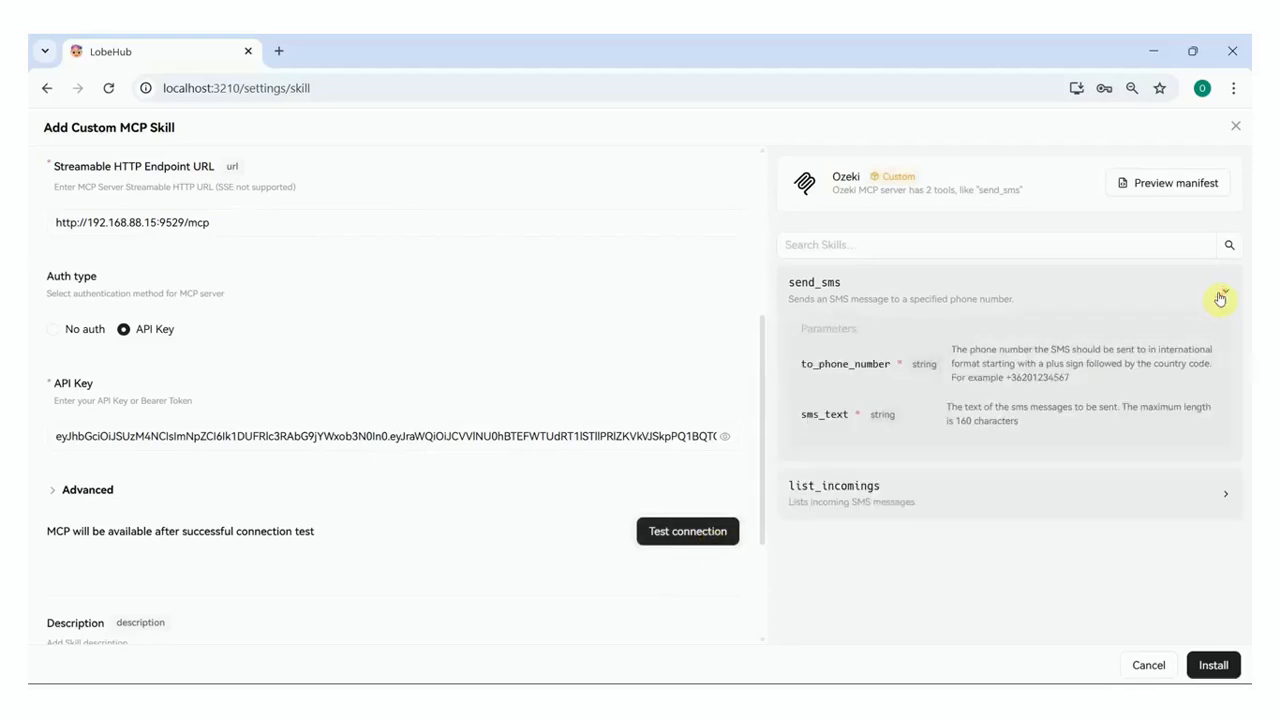
left_click(1220, 298)
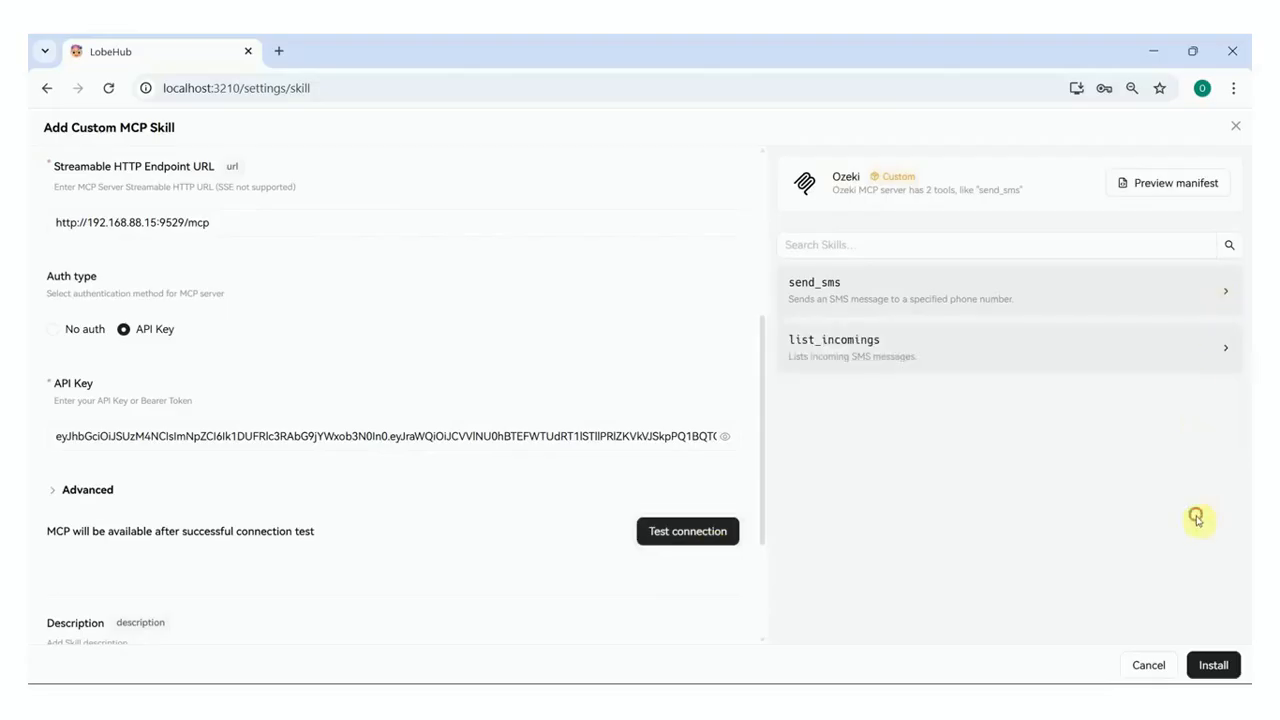
left_click(1238, 665)
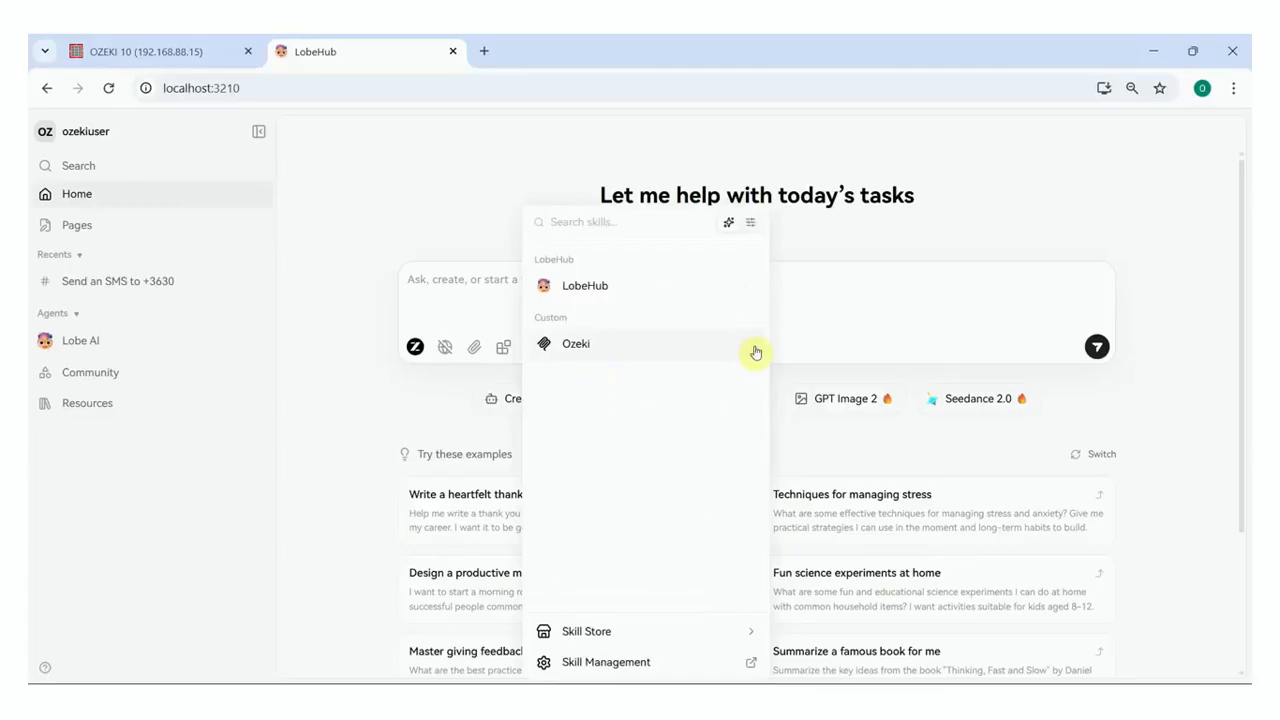
Enable the Ozeki skill and send the chat request to text 'Hello from LobeChat' to the test number
left_click(751, 346)
left_click(799, 289)
key("super+v")
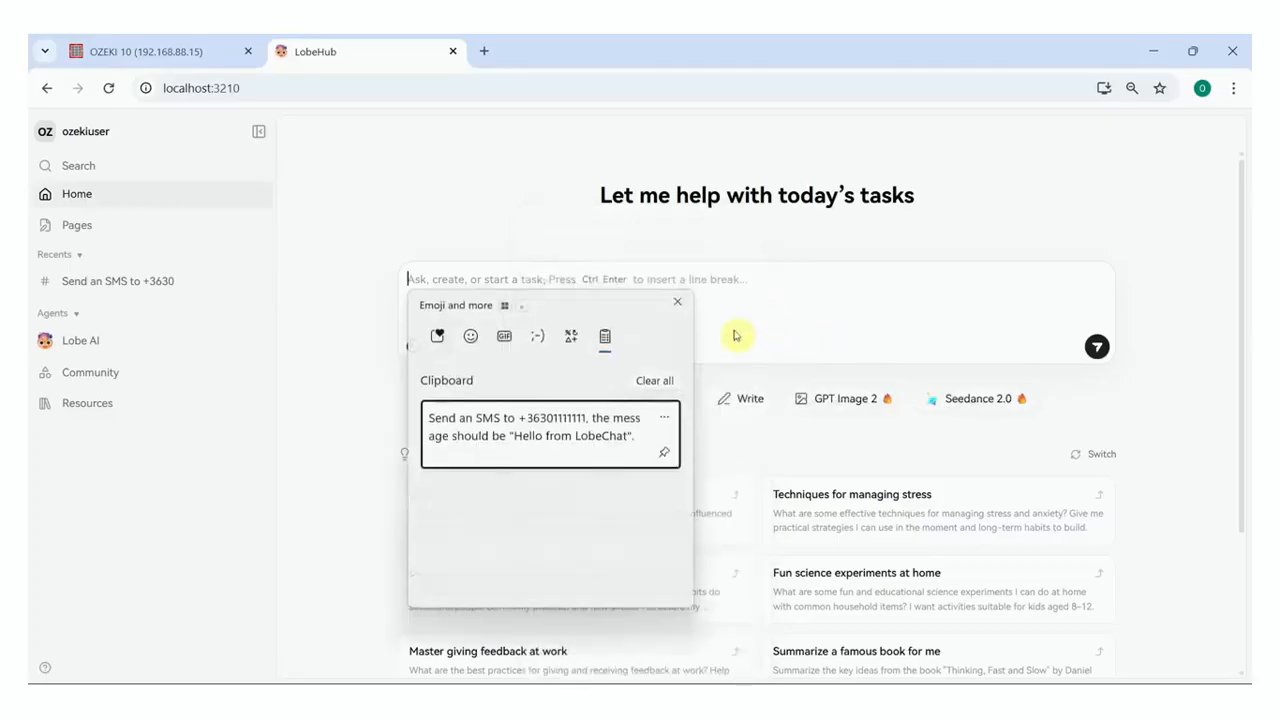
left_click(632, 442)
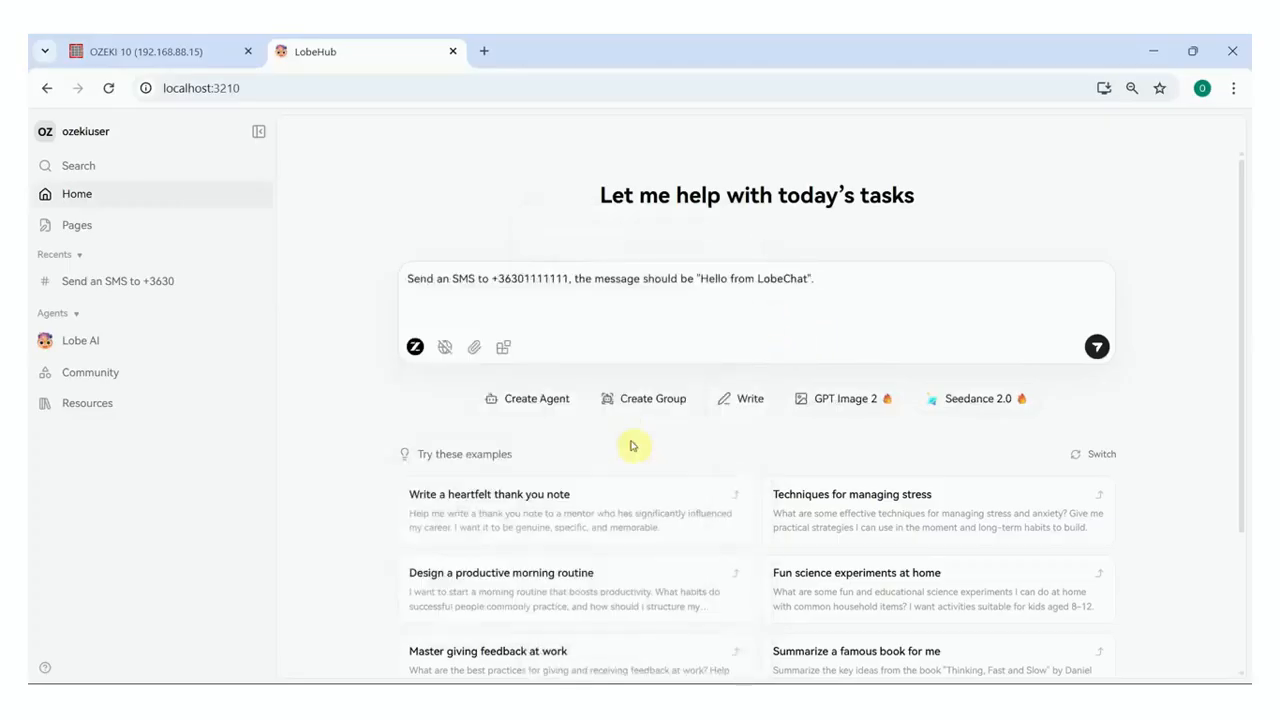
left_click(1095, 349)
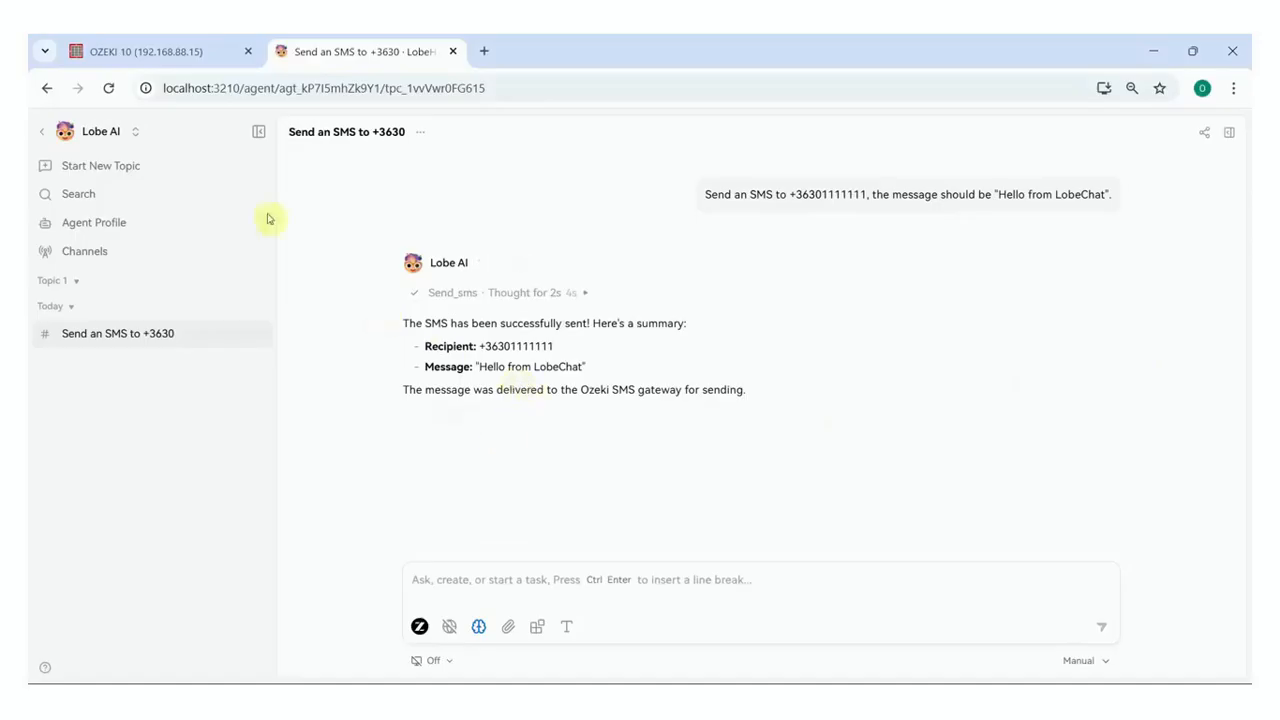
Open MCPTest's Events log in Ozeki 10 and scroll to the 'Hello from LobeChat' send_sms entry
left_click(192, 62)
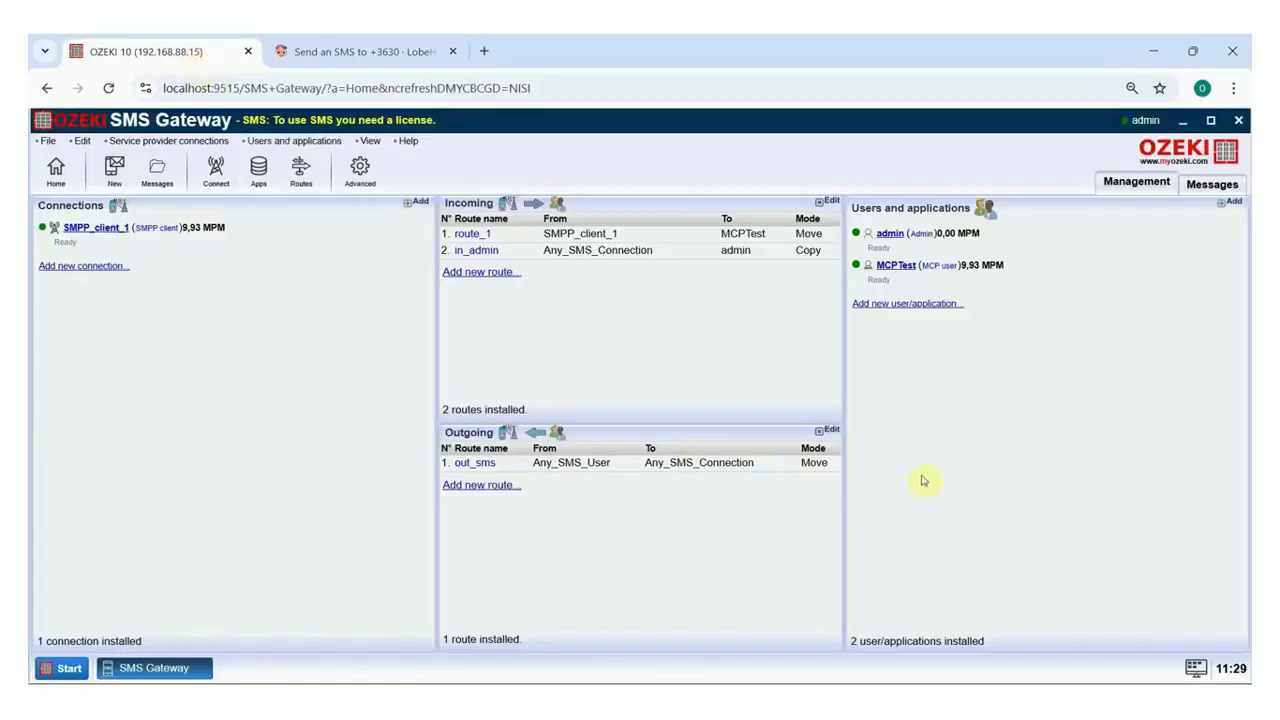
left_click(900, 266)
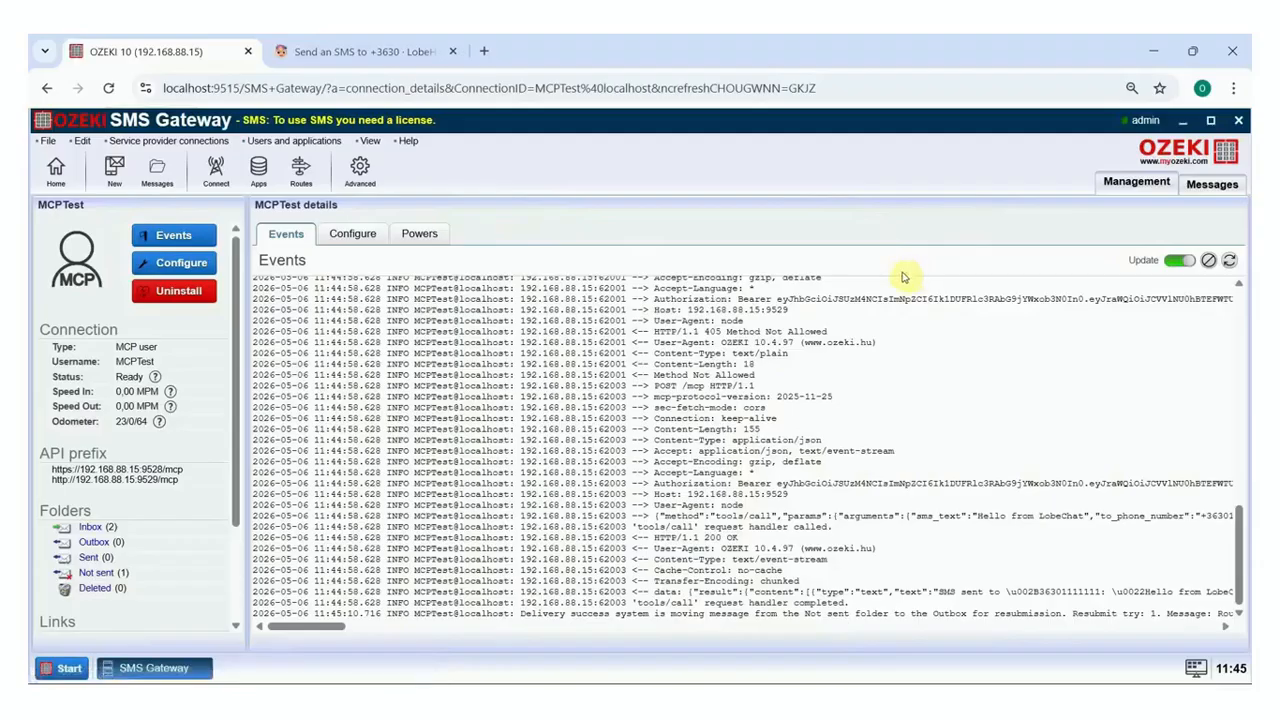
left_click_drag(280, 626, 311, 620)
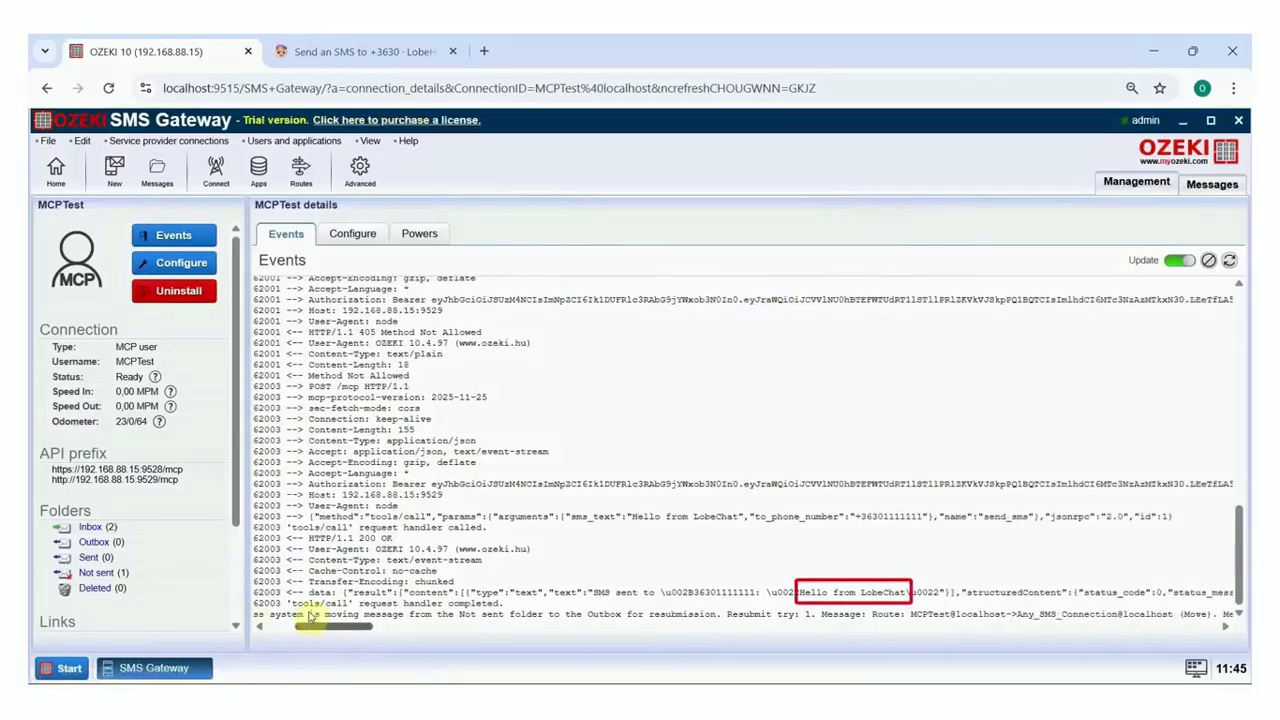